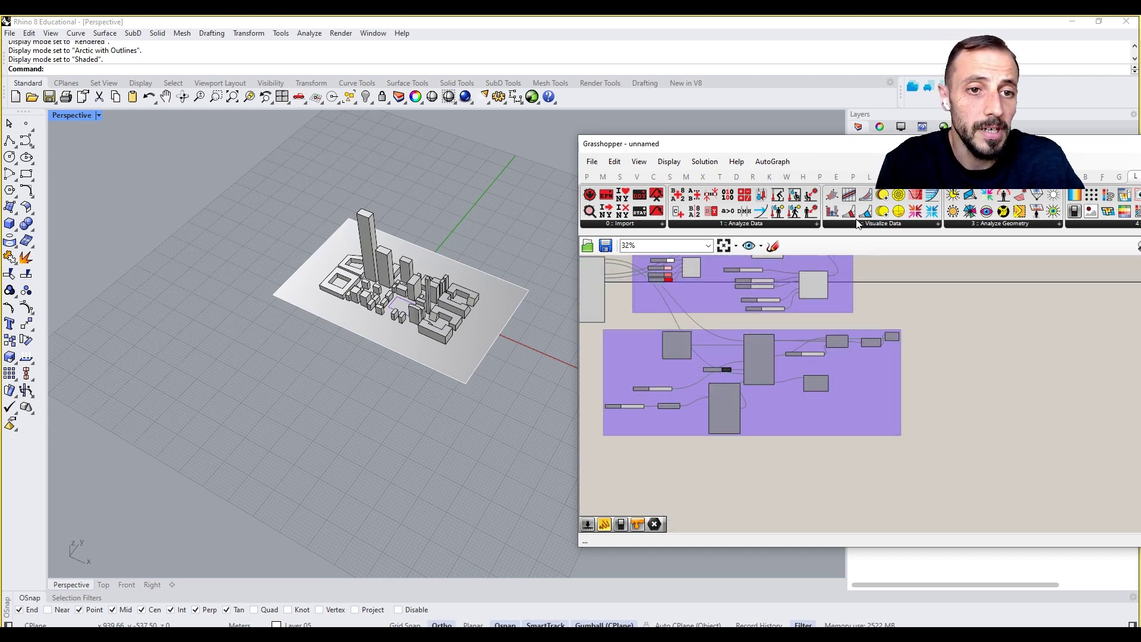
Step: Place an LB Sky Dome component on the empty canvas below the sun path group
left_click(859, 223)
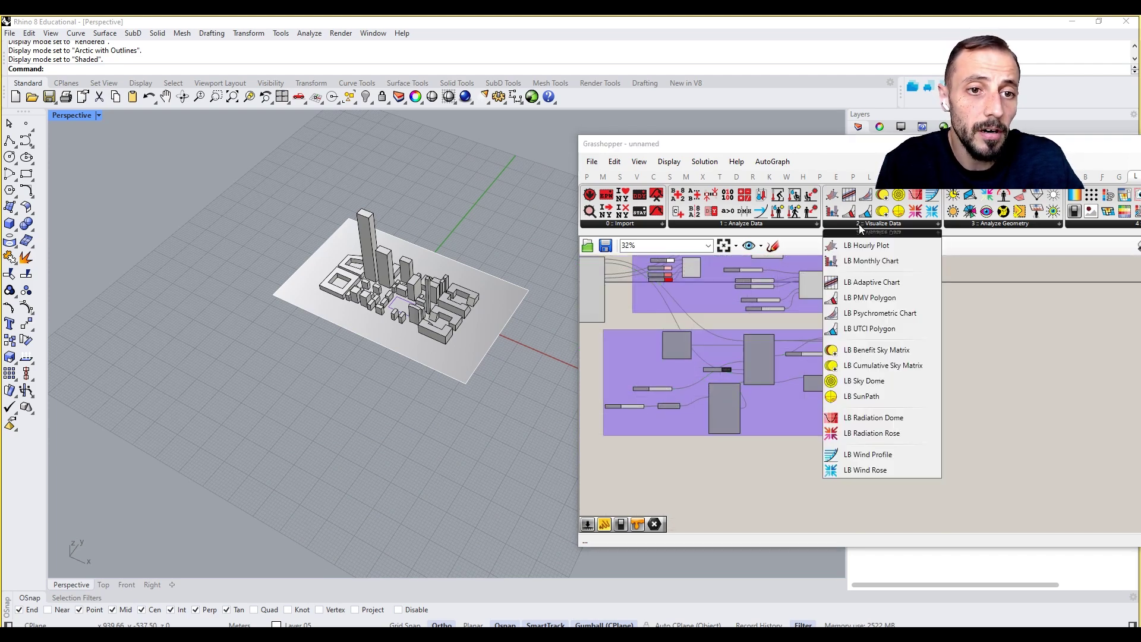
left_click(865, 384)
left_click(744, 469)
scroll(740, 471, "up", 5)
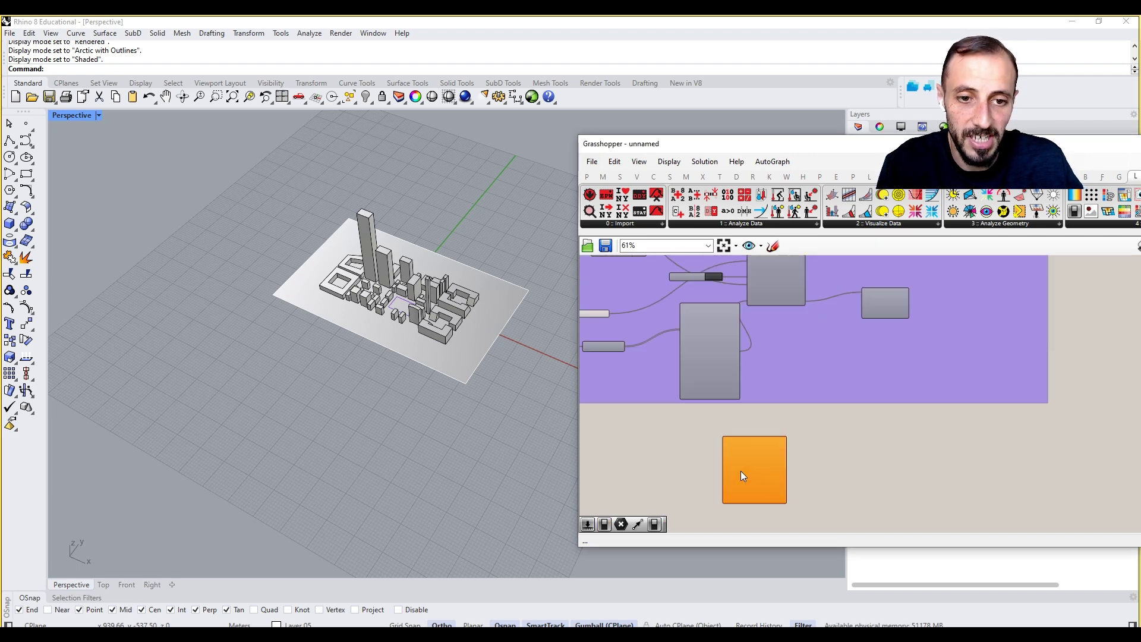
scroll(835, 440, "down", 4)
scroll(794, 420, "down", 3)
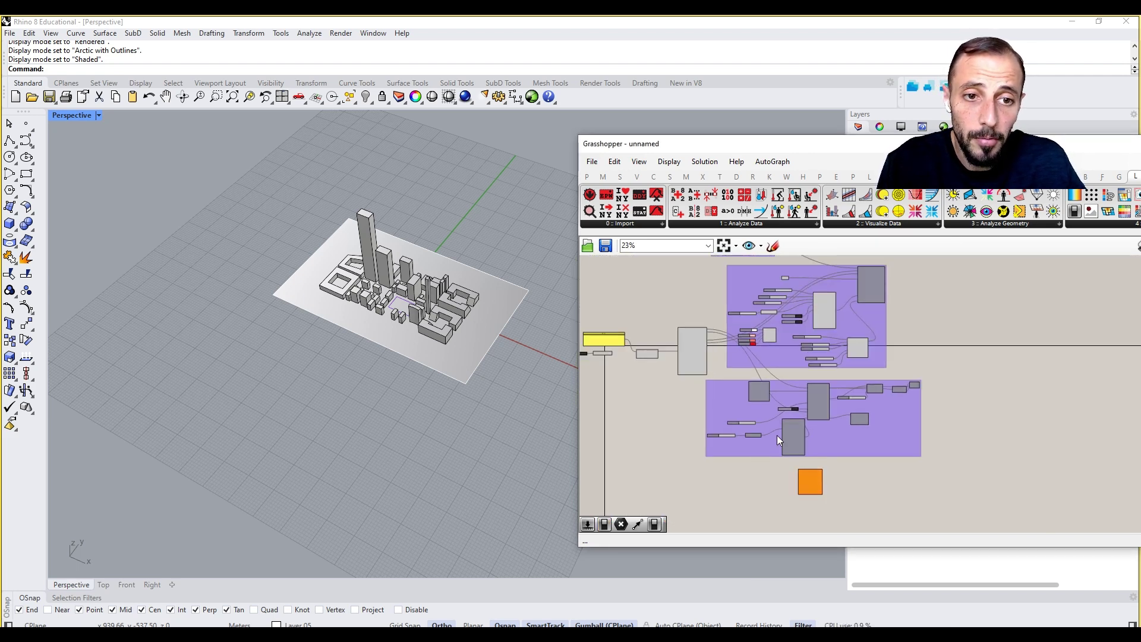
Step: Shift the existing component groups up the canvas, keeping the sun path group directly beneath the wind group
right_click_drag(794, 419, 815, 391)
left_click_drag(910, 283, 735, 311)
left_click_drag(726, 373, 727, 339)
scroll(744, 441, "up", 1)
left_click_drag(751, 473, 758, 426)
scroll(878, 498, "down", 1)
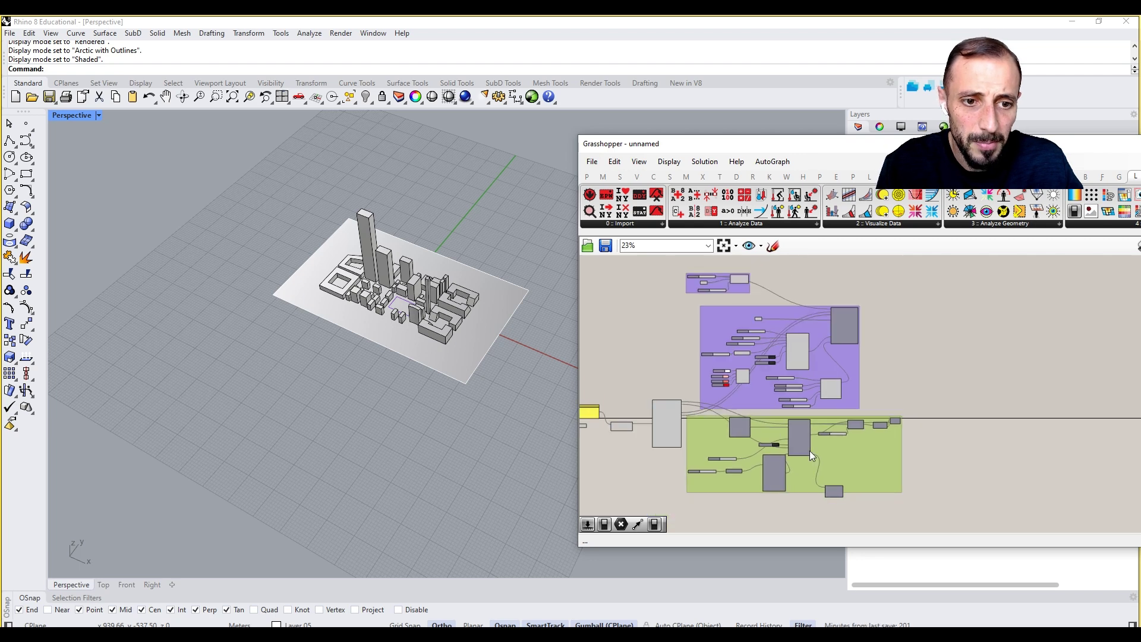
Step: Change the colour of the sun path group to red
scroll(824, 484, "up", 2)
left_click(816, 433)
right_click(849, 420)
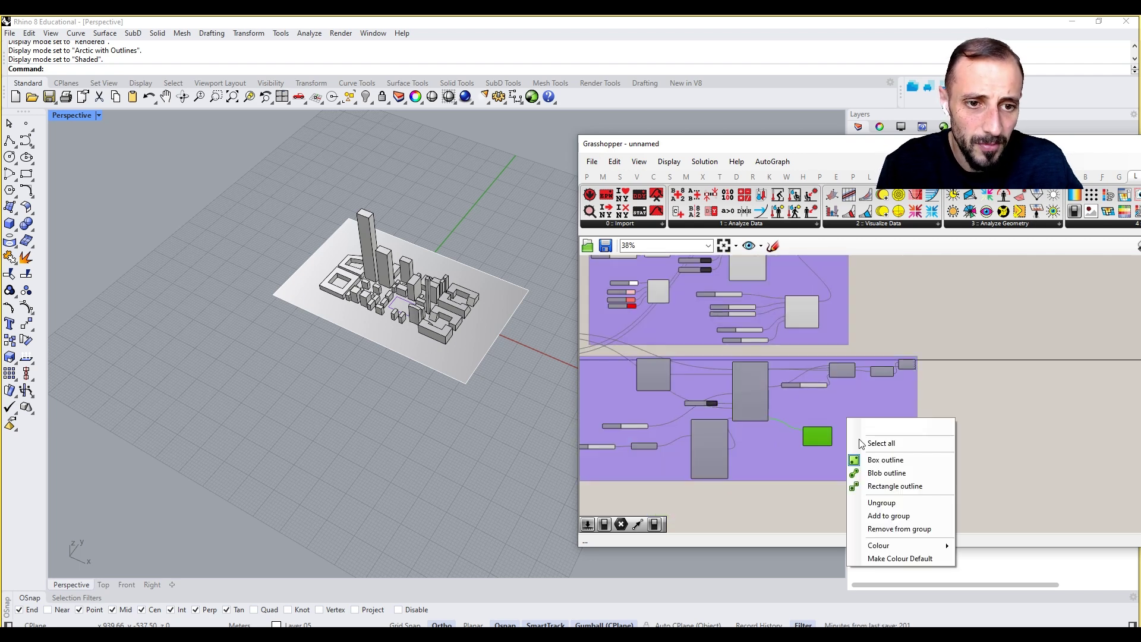
left_click(898, 528)
left_click(890, 440)
right_click(890, 440)
mouse_move(922, 568)
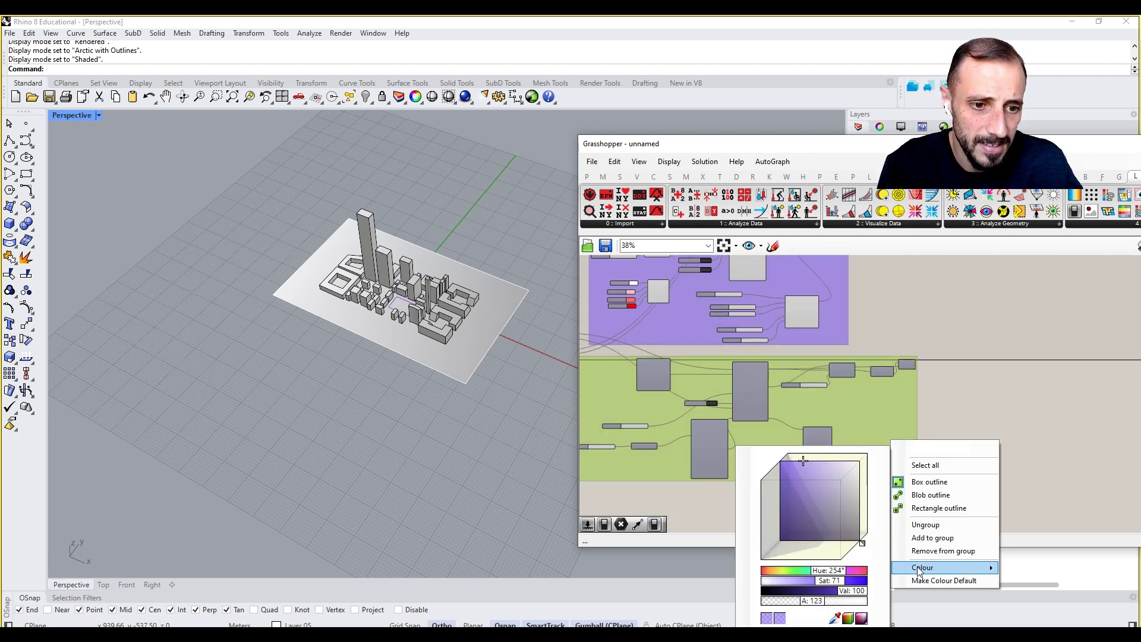
mouse_move(833, 571)
left_mouse_down()
mouse_move(866, 572)
mouse_move(816, 581)
left_mouse_up()
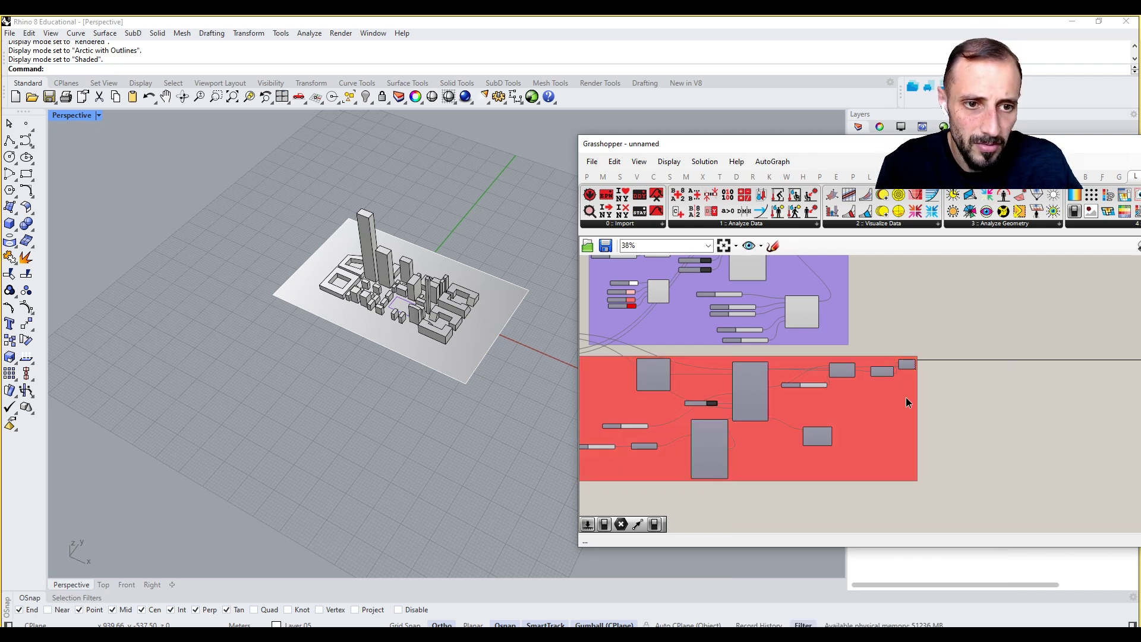
Step: Place an LB Cumulative Sky Matrix component beside the LB Sky Dome component, on its input side
scroll(833, 390, "down", 5)
scroll(935, 403, "up", 8)
scroll(933, 404, "up", 2)
left_click_drag(967, 490, 840, 397)
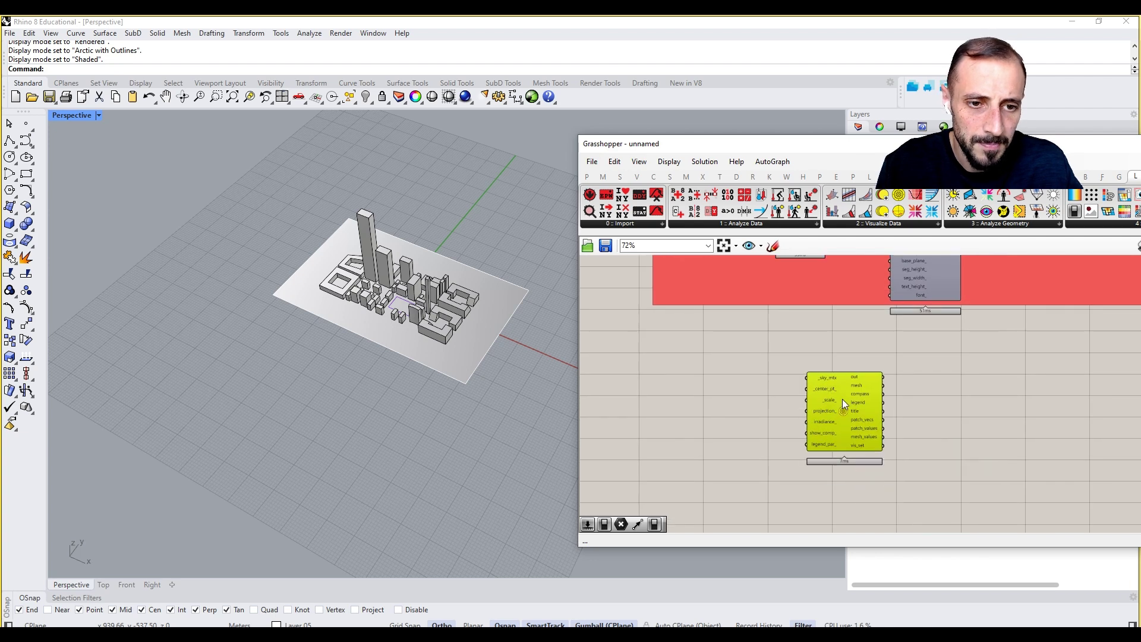
scroll(833, 384, "up", 2)
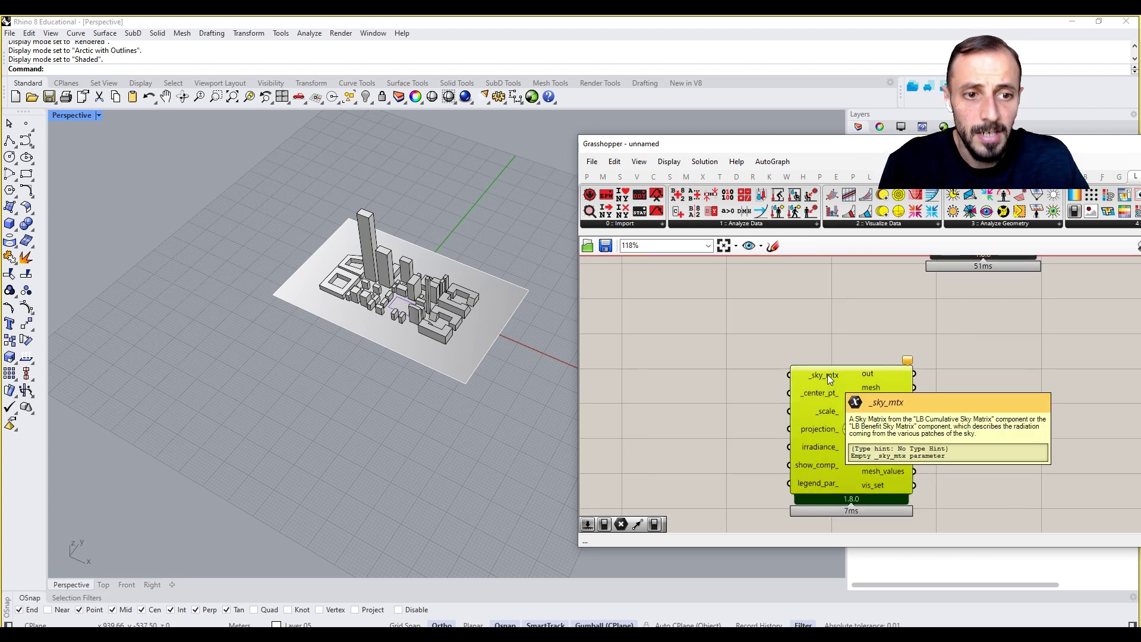
left_click(866, 224)
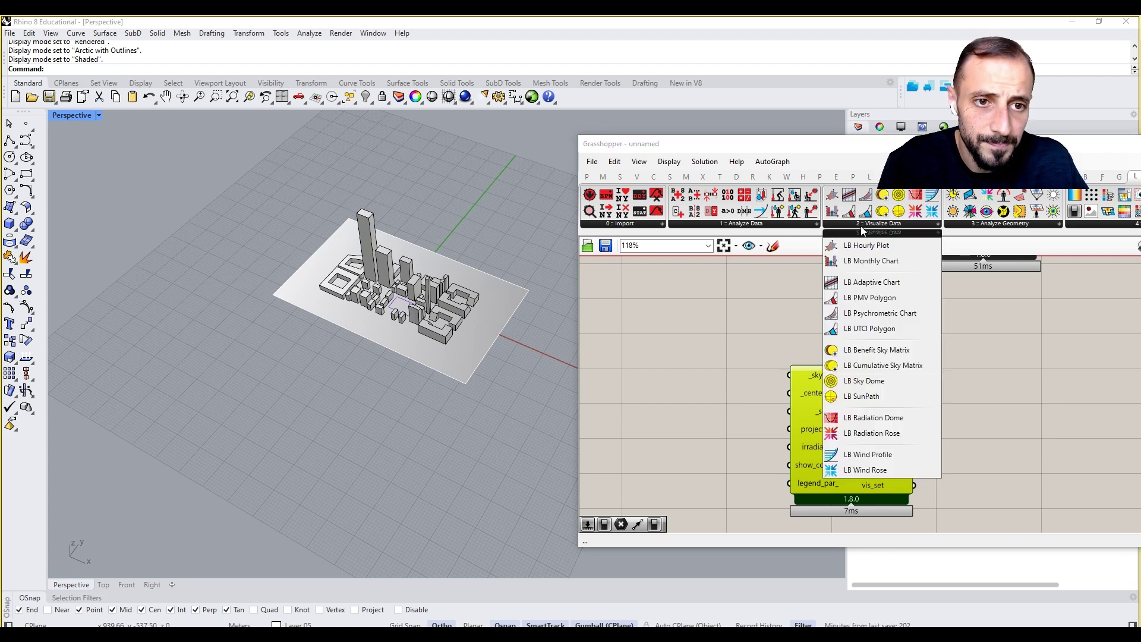
left_click(880, 365)
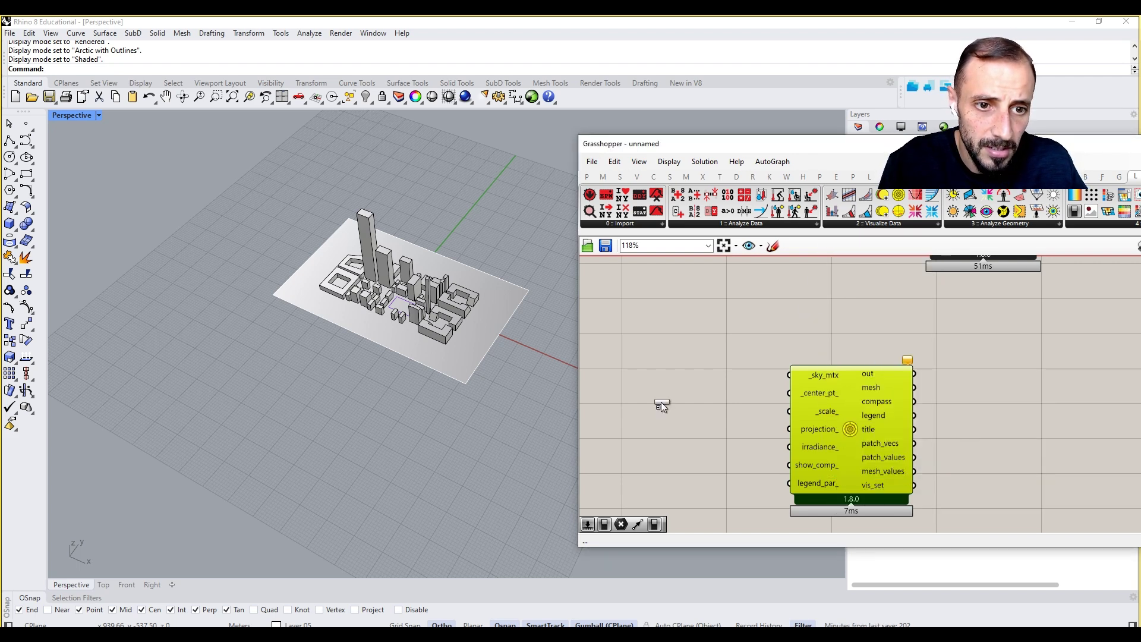
left_click(688, 381)
right_click_drag(688, 381, 702, 402)
left_click_drag(777, 399, 776, 407)
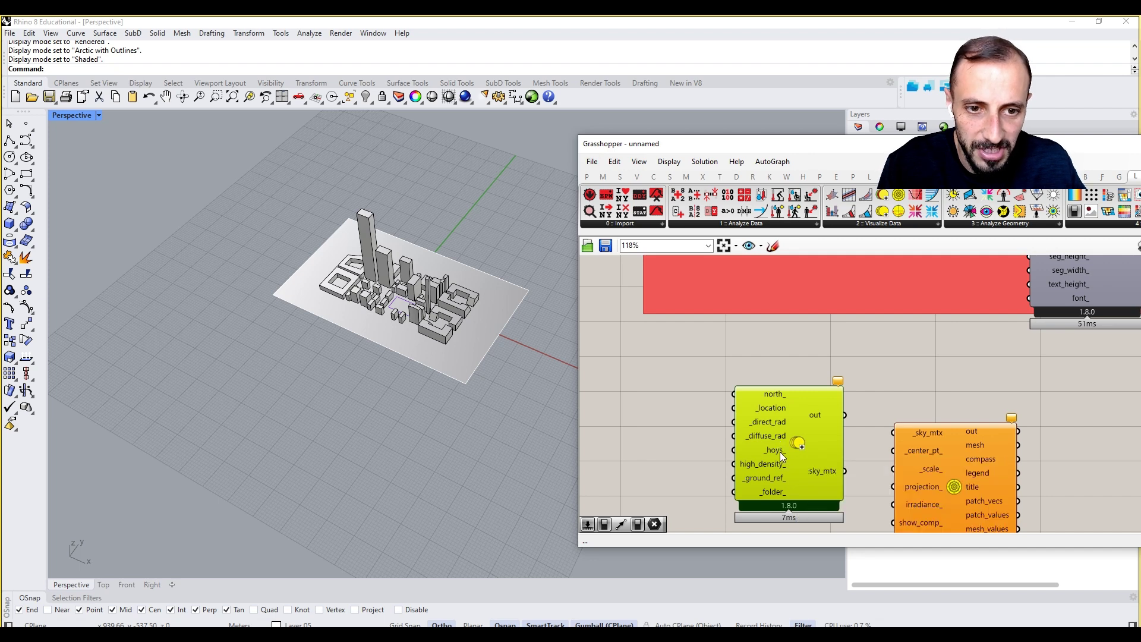
Step: Move the LB Sky Dome component up so it lines up with the LB Cumulative Sky Matrix component
mouse_move(780, 452)
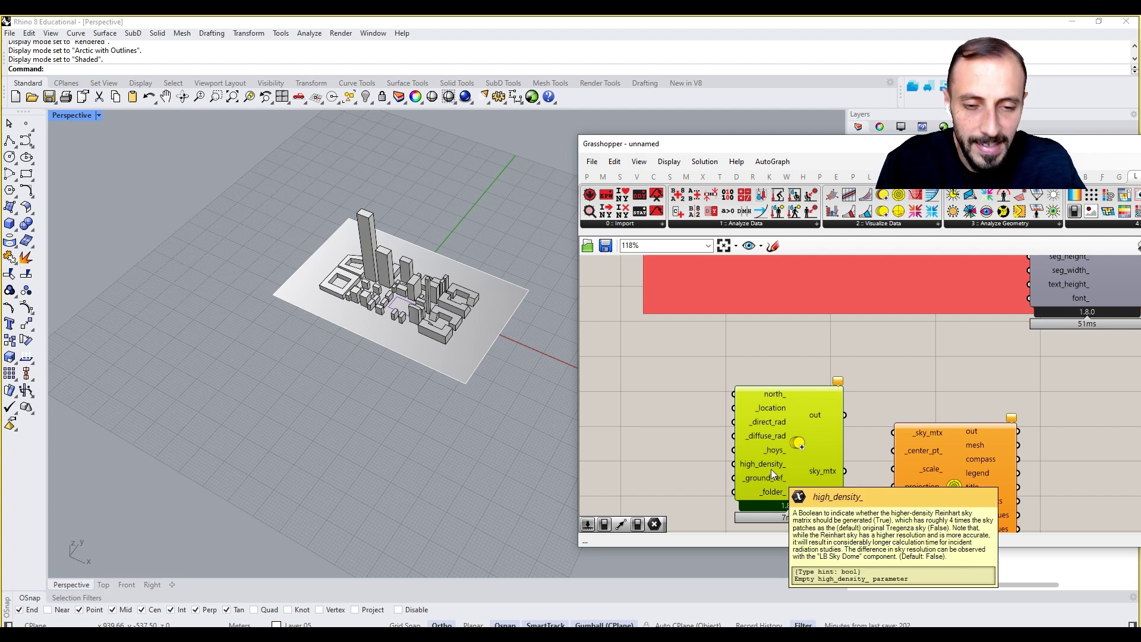
scroll(772, 469, "down", 5)
scroll(775, 451, "down", 1)
right_click_drag(662, 377, 824, 420)
left_click_drag(824, 419, 640, 322)
left_click_drag(817, 299, 600, 454)
left_click_drag(791, 391, 750, 381)
left_click(842, 520)
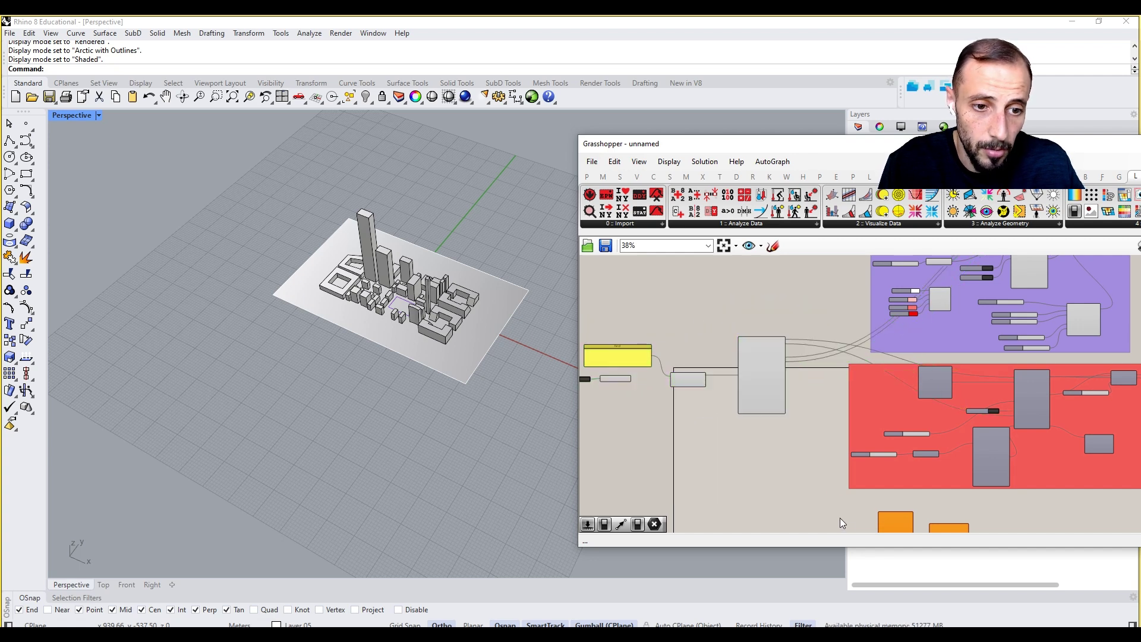
right_click_drag(904, 528, 859, 438)
scroll(858, 437, "up", 4)
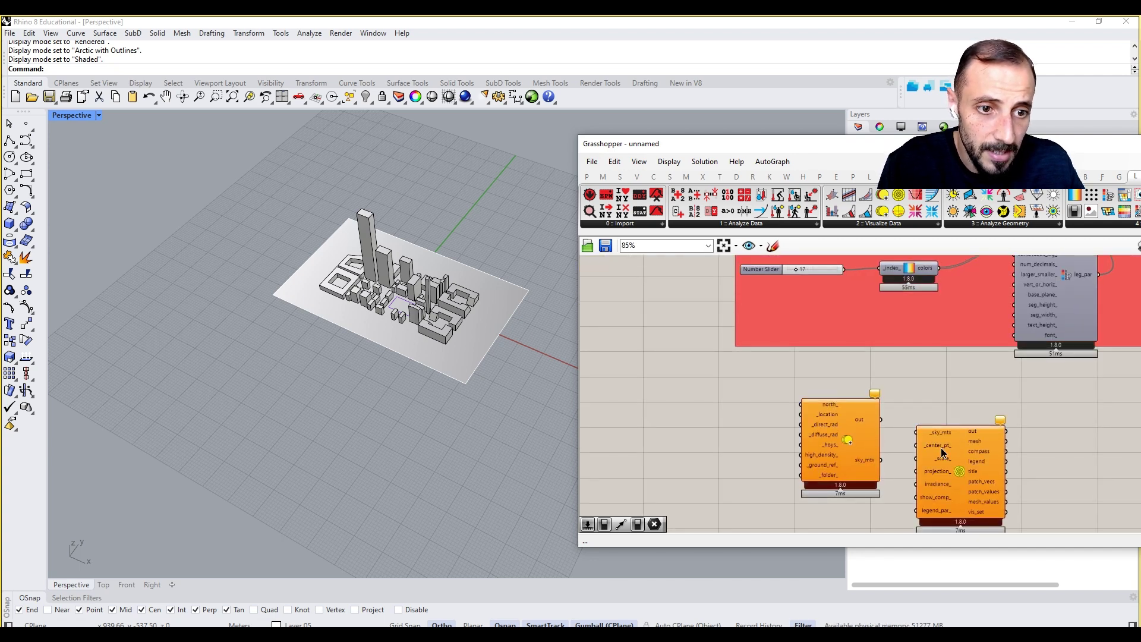
left_click(938, 426)
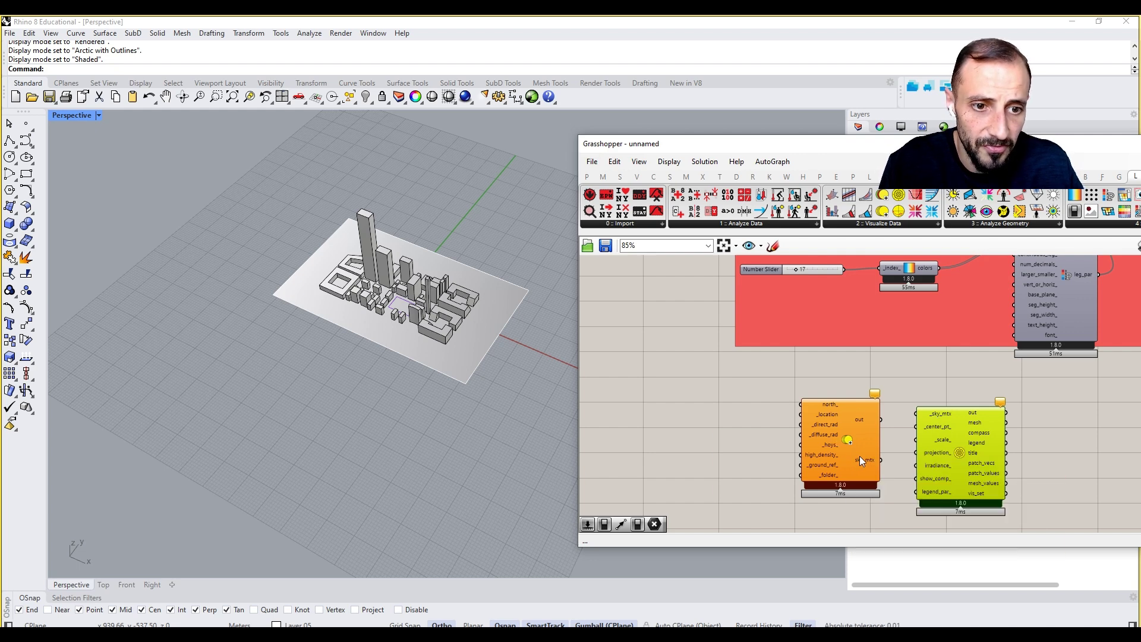
Step: Connect the output of the small uppermost group to the Sky Matrix north_ input and hide that wire
mouse_move(936, 415)
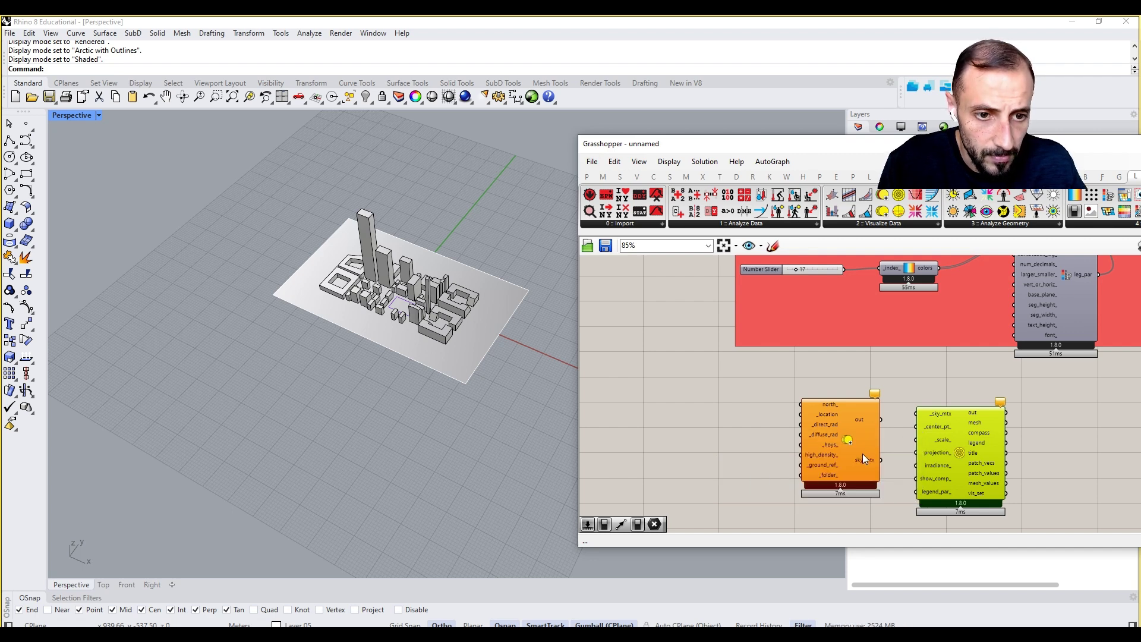
mouse_move(860, 464)
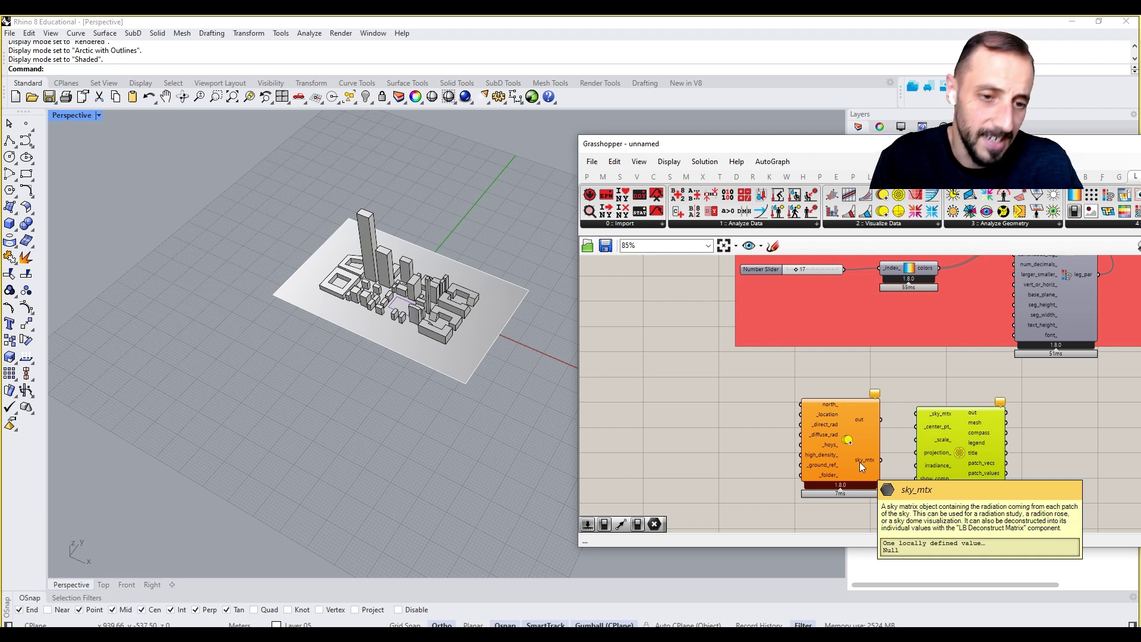
scroll(860, 462, "down", 3)
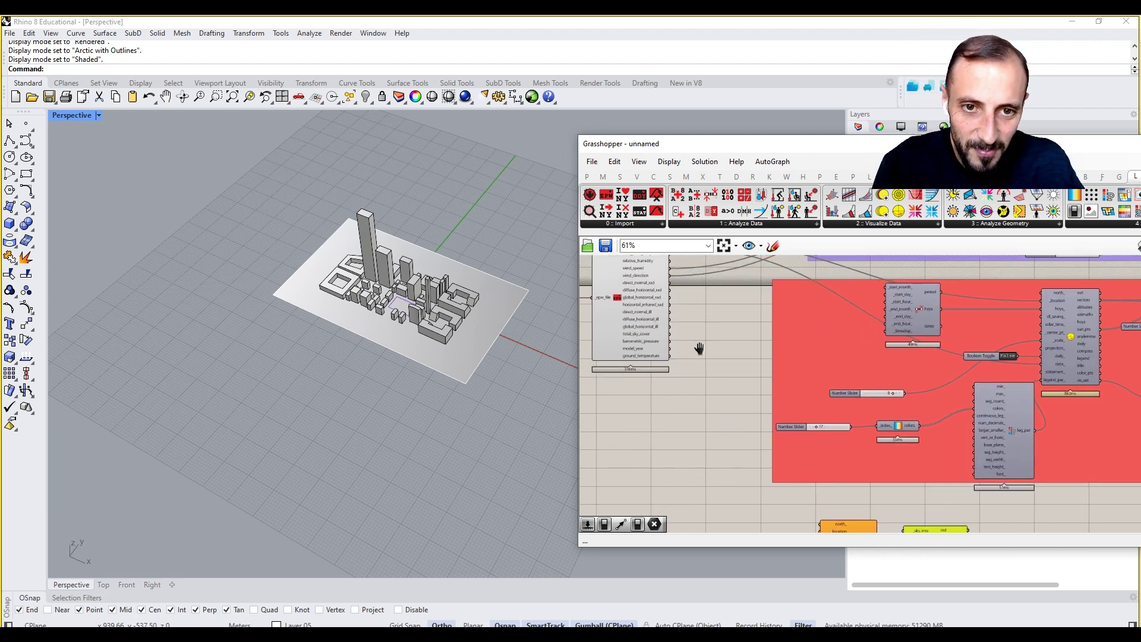
right_click_drag(698, 355, 791, 317)
scroll(784, 290, "up", 1)
scroll(783, 290, "down", 5)
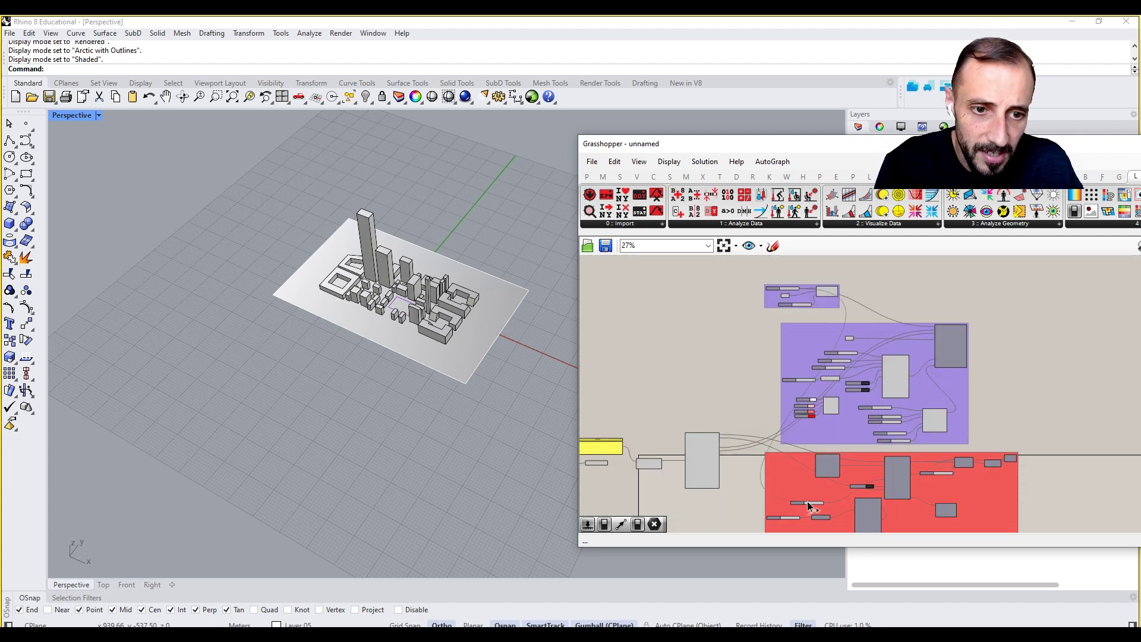
right_click_drag(808, 507, 807, 357)
scroll(806, 408, "up", 8)
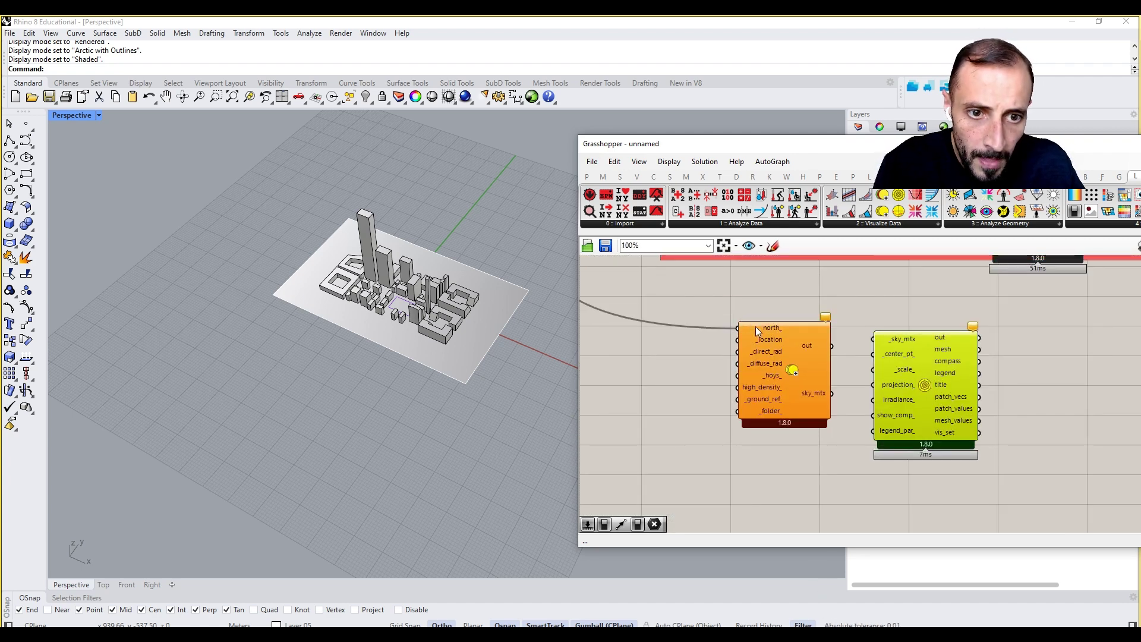
right_click(758, 331)
mouse_move(806, 364)
left_click(939, 388)
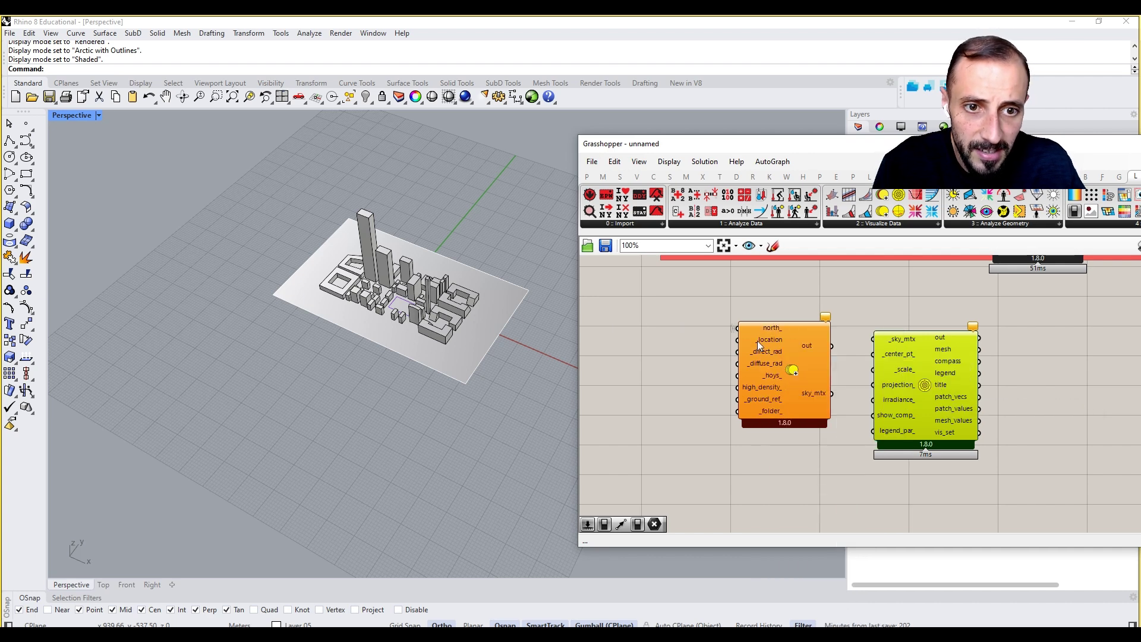
Step: Set the Sky Matrix _location input's wire display to hidden and connect the EPW location output to it
right_click(759, 340)
mouse_move(805, 373)
left_click(939, 397)
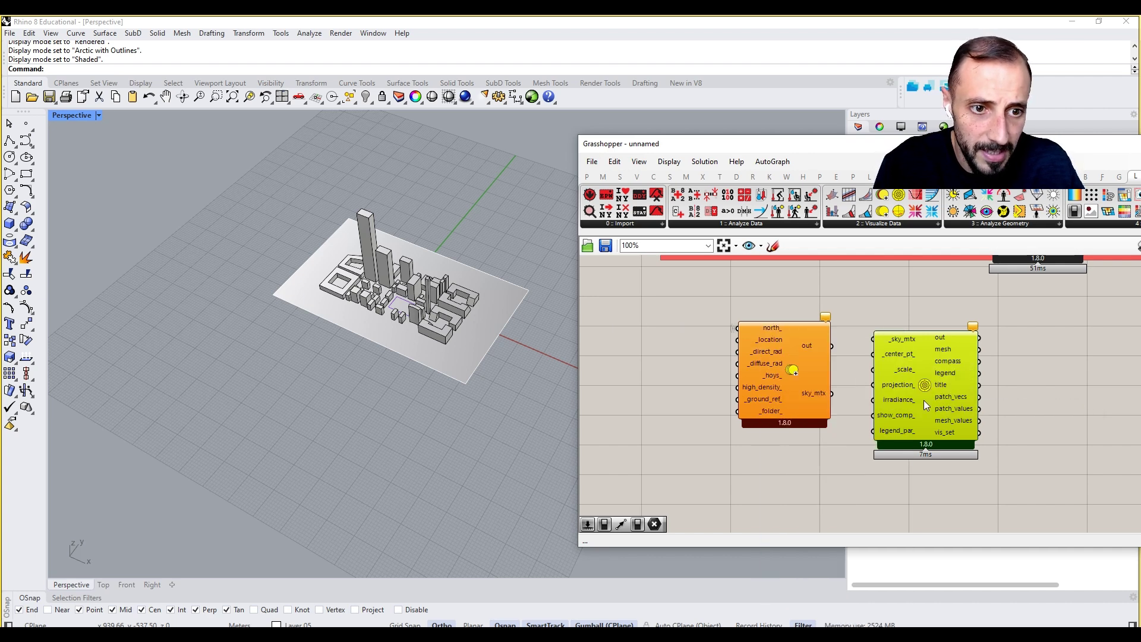
scroll(904, 394, "down", 3)
scroll(704, 293, "up", 5)
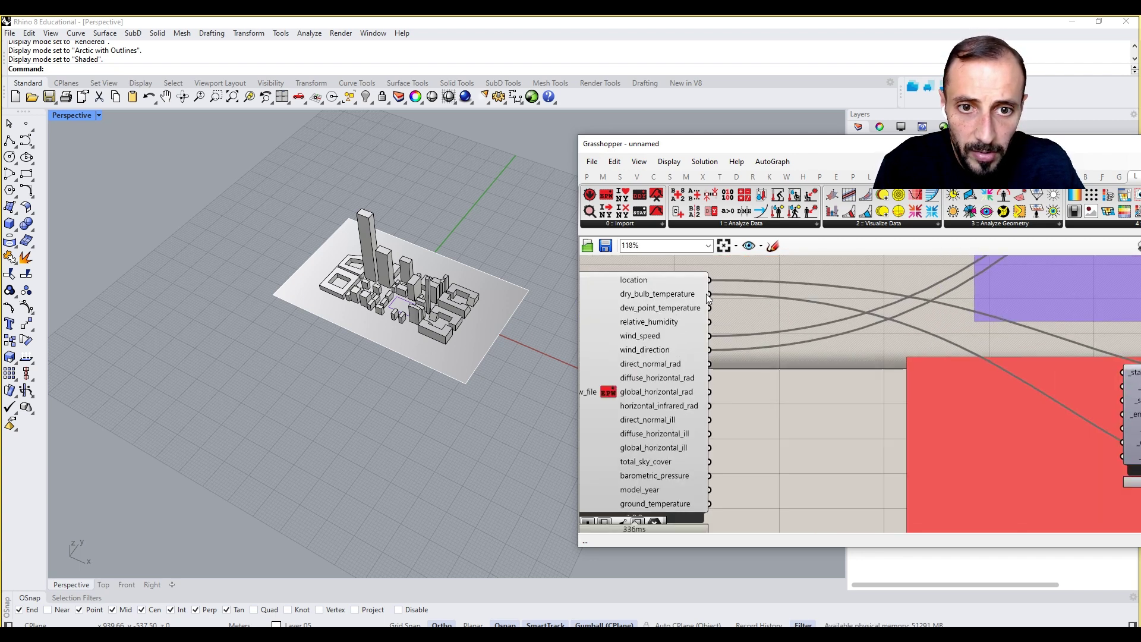
left_click_drag(708, 294, 829, 477)
scroll(739, 290, "down", 3)
scroll(827, 433, "up", 3)
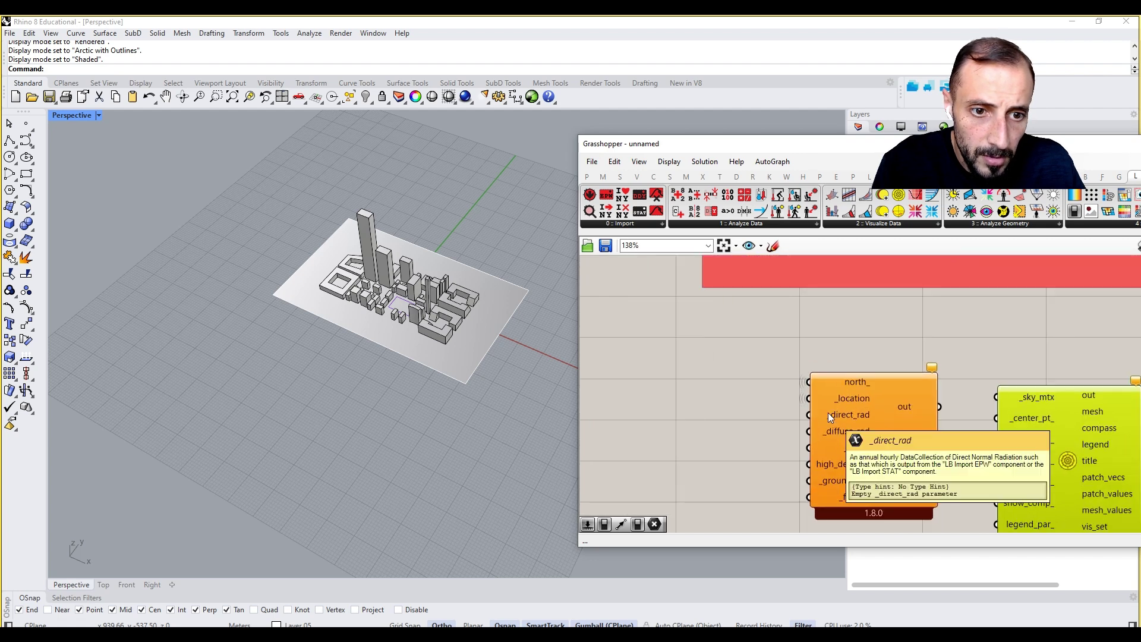
Step: Connect the EPW direct_normal_rad and diffuse_horizontal_rad outputs to the Sky Matrix _direct_rad and _diffuse_rad inputs
scroll(829, 412, "down", 4)
scroll(740, 320, "up", 3)
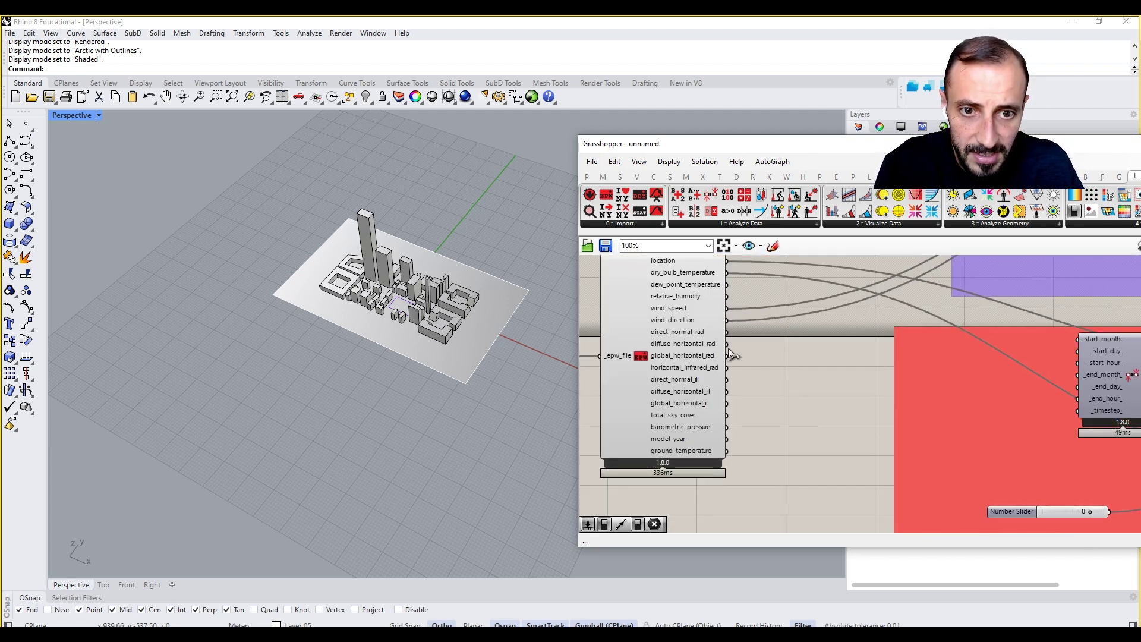
scroll(756, 340, "down", 5)
scroll(838, 498, "up", 4)
scroll(832, 498, "down", 3)
left_click(716, 318)
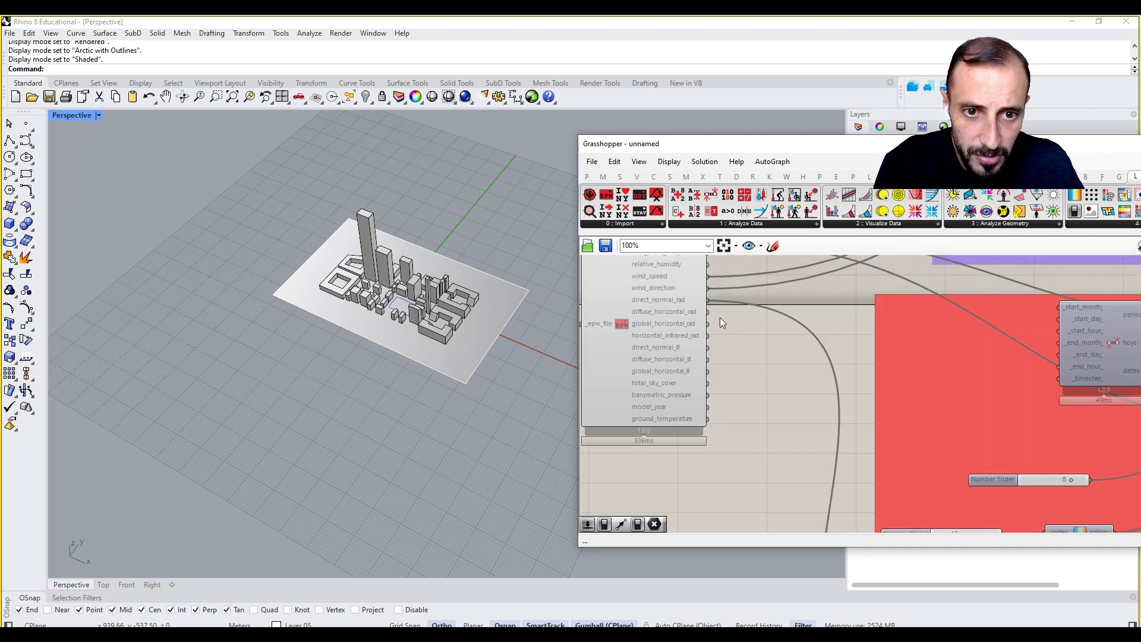
left_click_drag(714, 323, 840, 489)
scroll(849, 480, "up", 4)
scroll(802, 440, "up", 1)
scroll(800, 443, "down", 3)
scroll(707, 458, "up", 3)
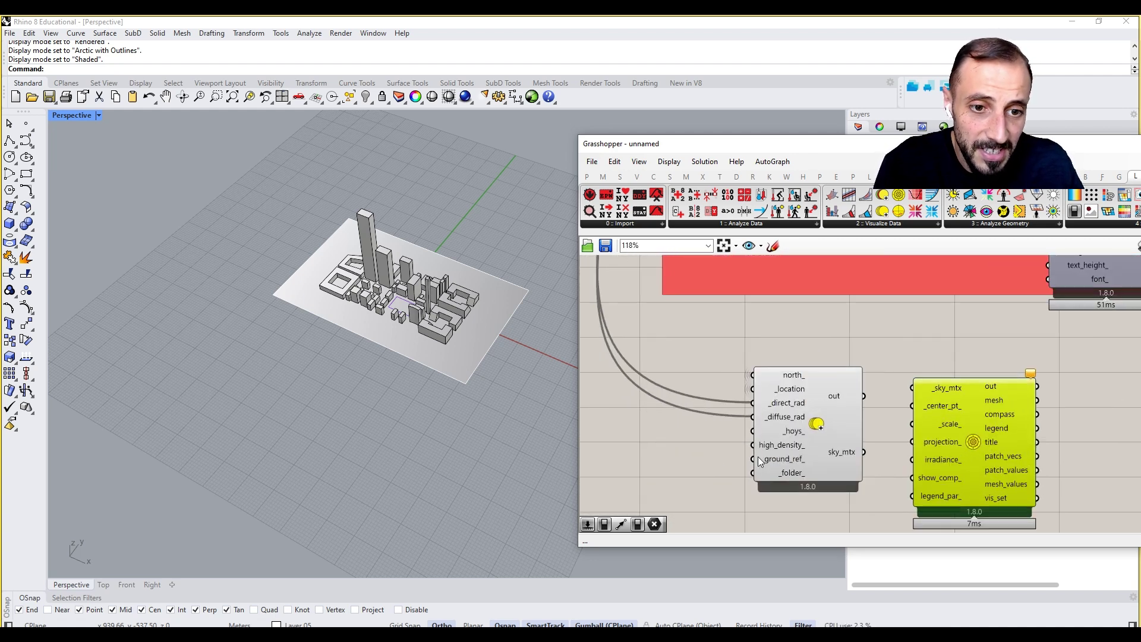
scroll(793, 434, "down", 2)
scroll(726, 449, "up", 2)
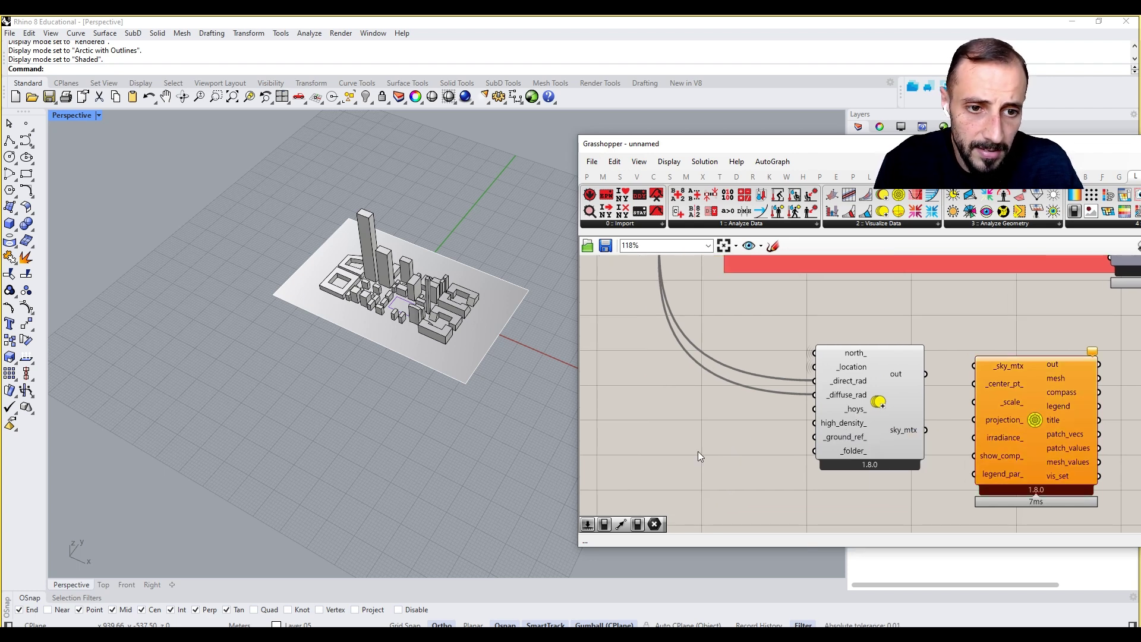
double_click(699, 453)
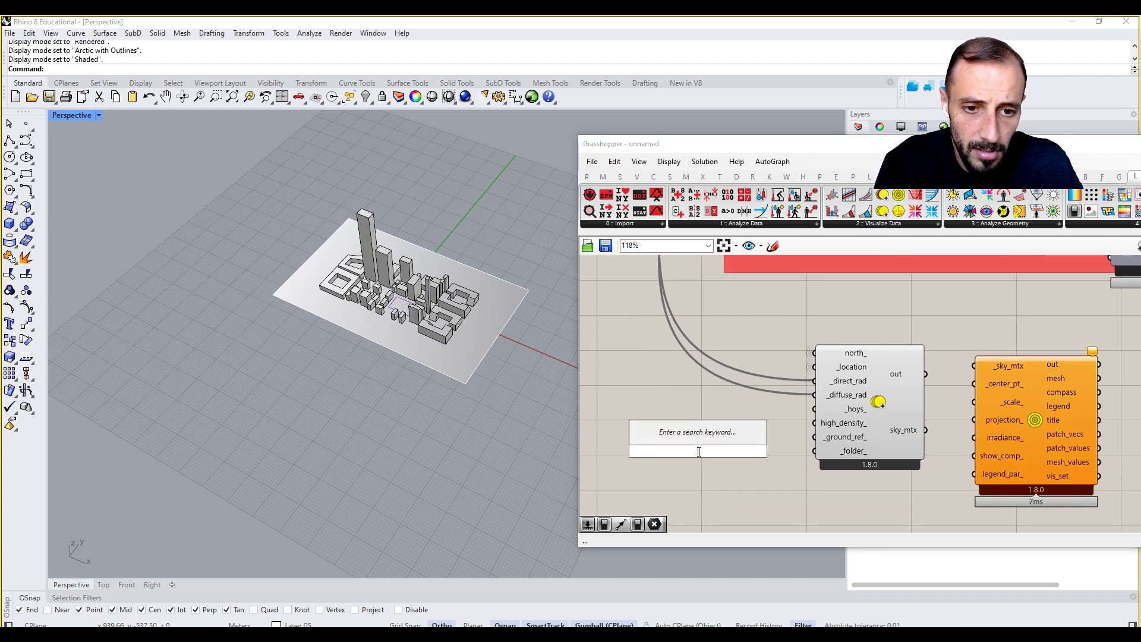
left_click(717, 224)
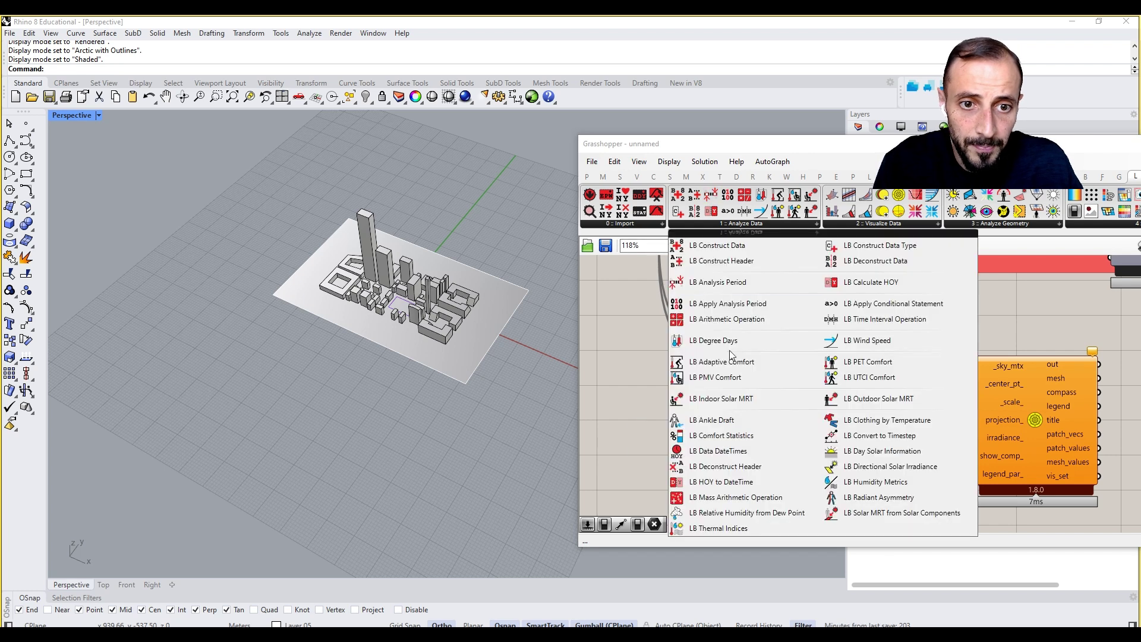
left_click(728, 304)
left_click(683, 434)
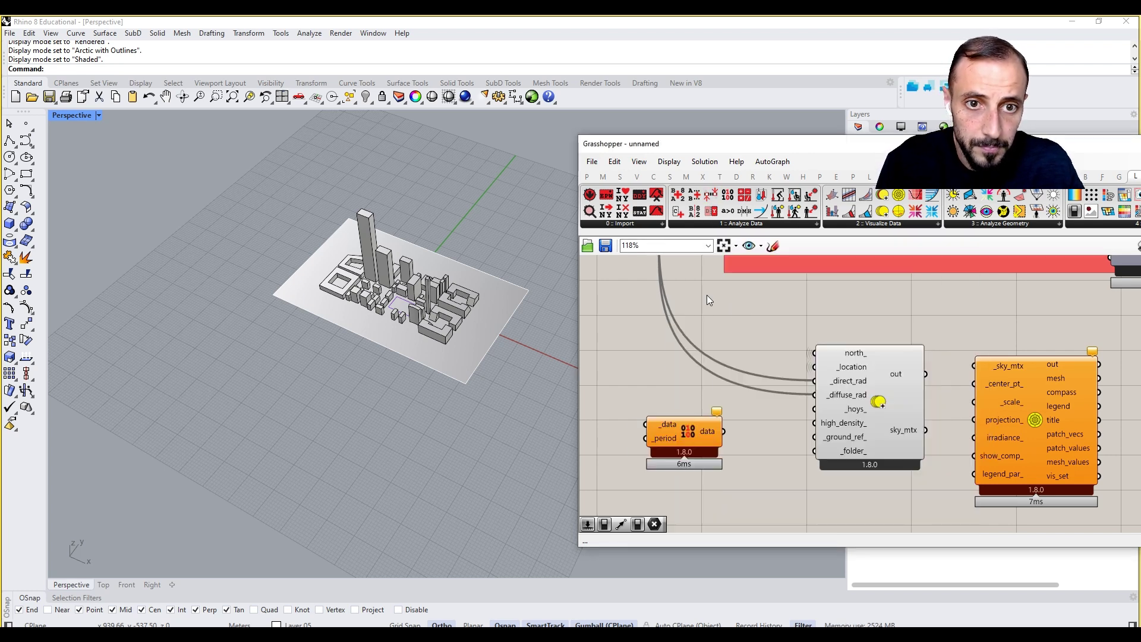
key("Delete")
Step: Place an LB Analysis Period component and connect its hoys output to the Sky Matrix _hoys_ input
left_click(716, 224)
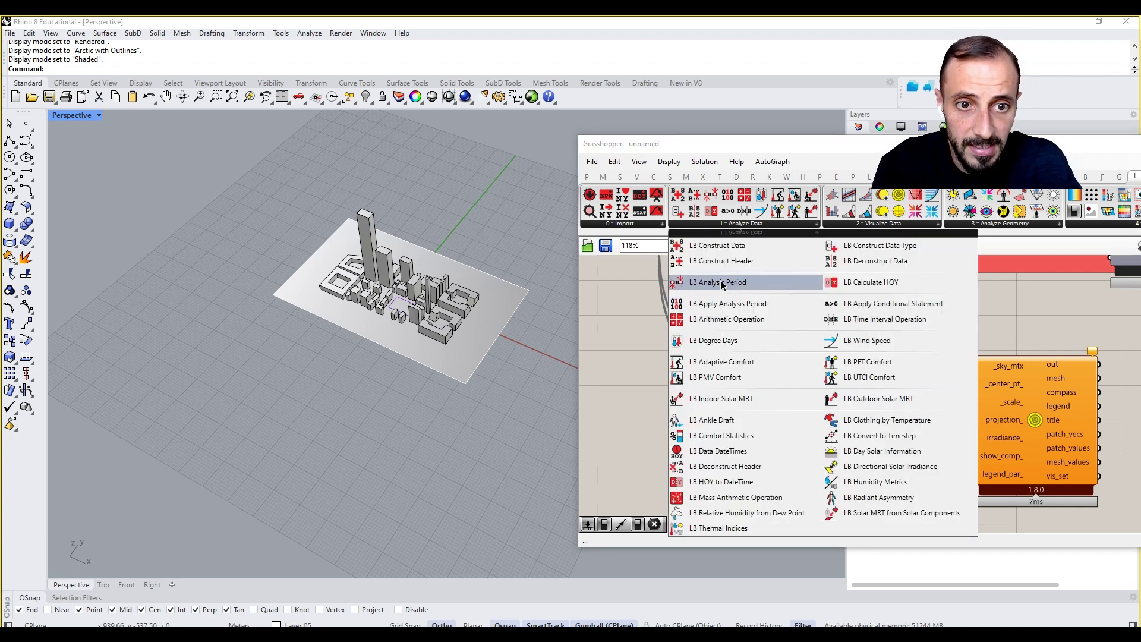
left_click(721, 304)
left_click(703, 386)
left_click_drag(703, 389, 827, 410)
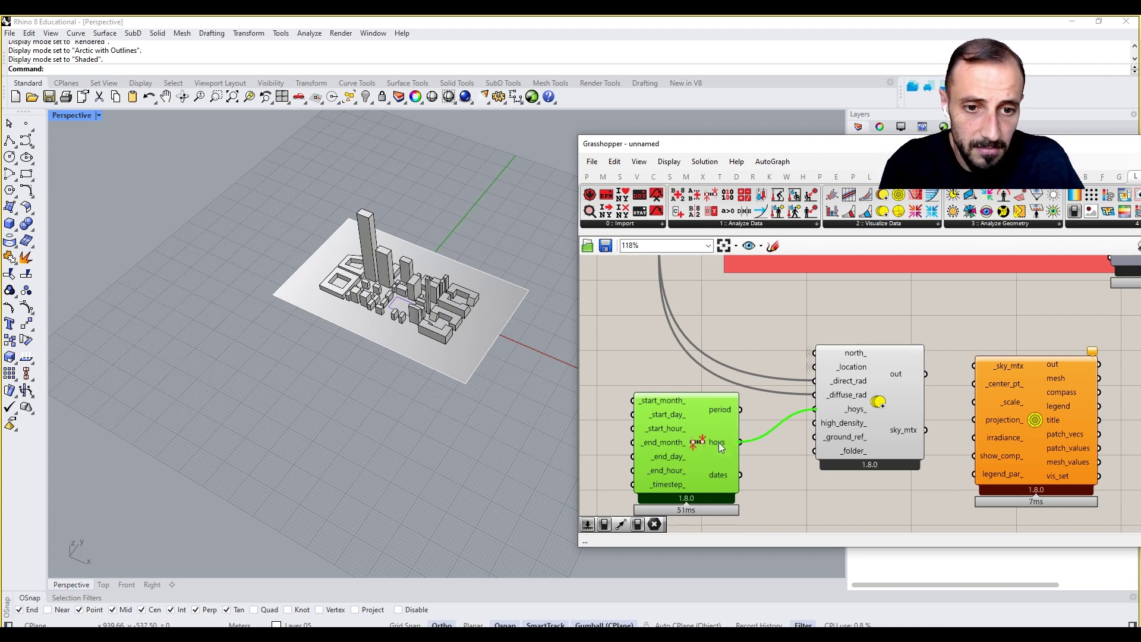
Step: Connect the Cumulative Sky Matrix sky_mtx output to the LB Sky Dome _sky_mtx input
right_click_drag(729, 436, 619, 434)
mouse_move(801, 360)
left_mouse_down()
mouse_move(793, 380)
mouse_move(812, 376)
mouse_move(796, 366)
left_mouse_up()
left_click_drag(809, 435, 864, 361)
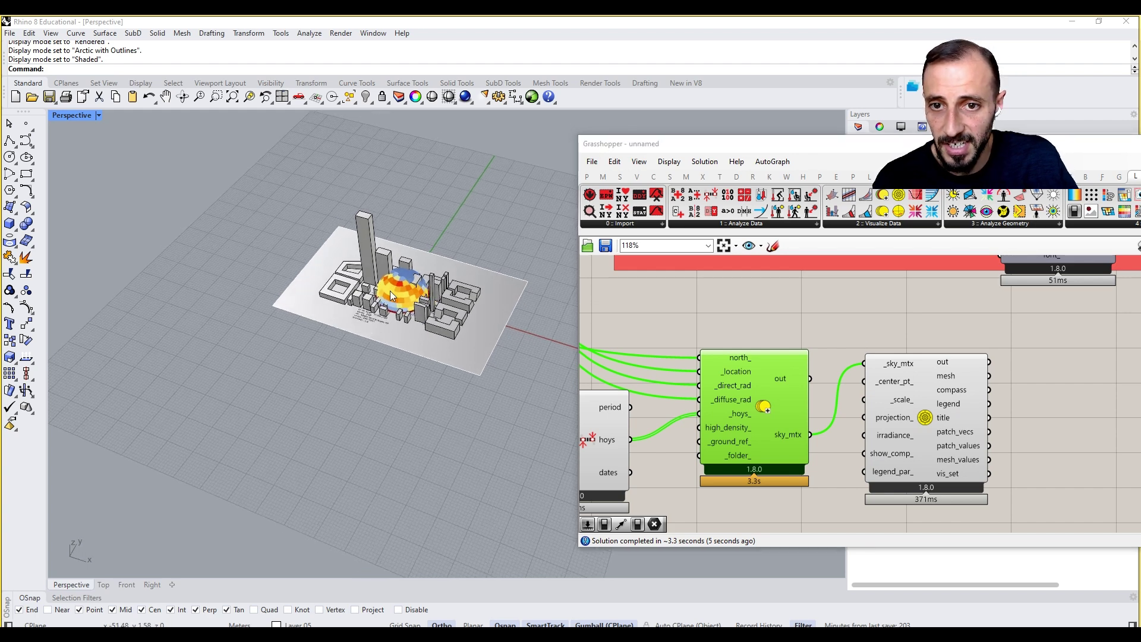
Step: Reposition the LB Sky Dome component beside the Cumulative Sky Matrix, leaving space between them for input components
scroll(391, 290, "up", 5)
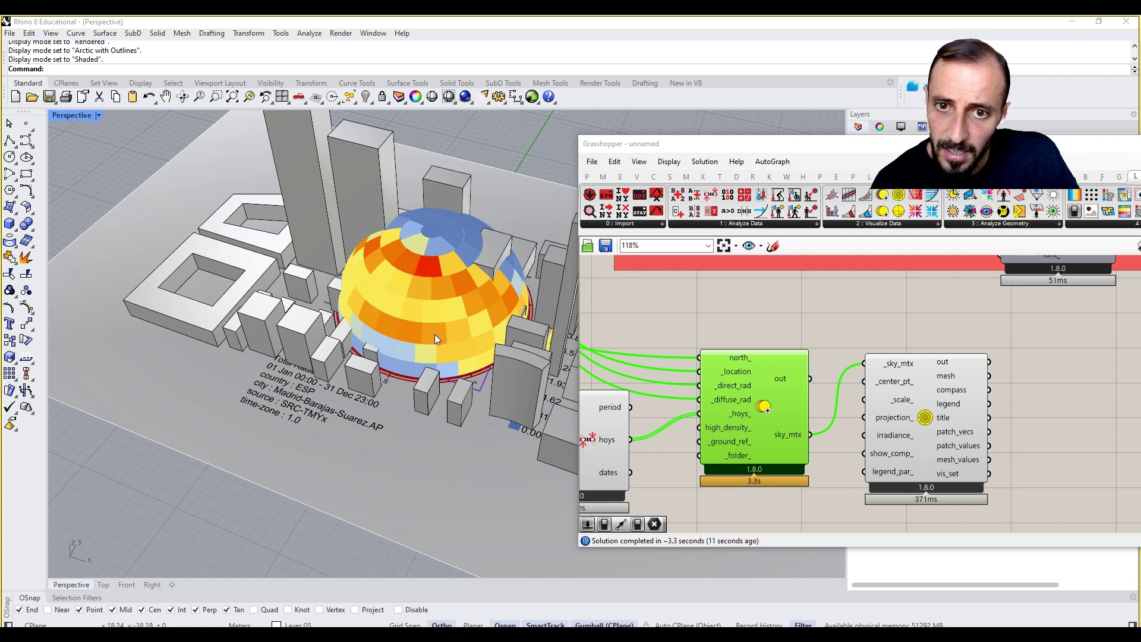
right_click_drag(882, 439, 795, 421)
left_click_drag(794, 421, 882, 420)
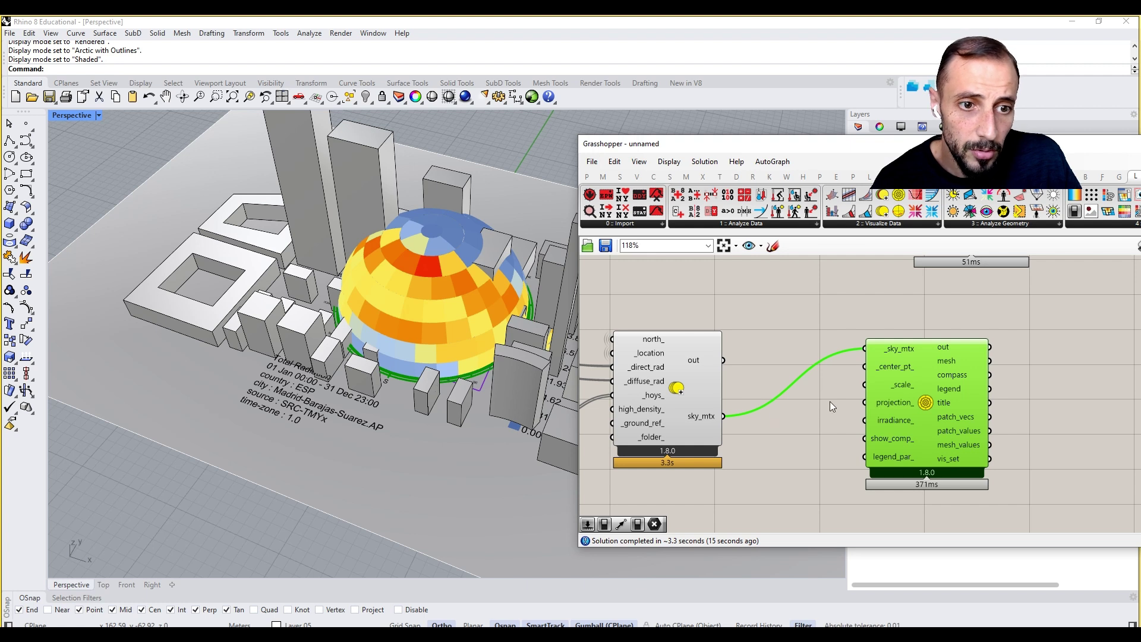
right_click_drag(830, 401, 791, 400)
left_click_drag(884, 399, 875, 428)
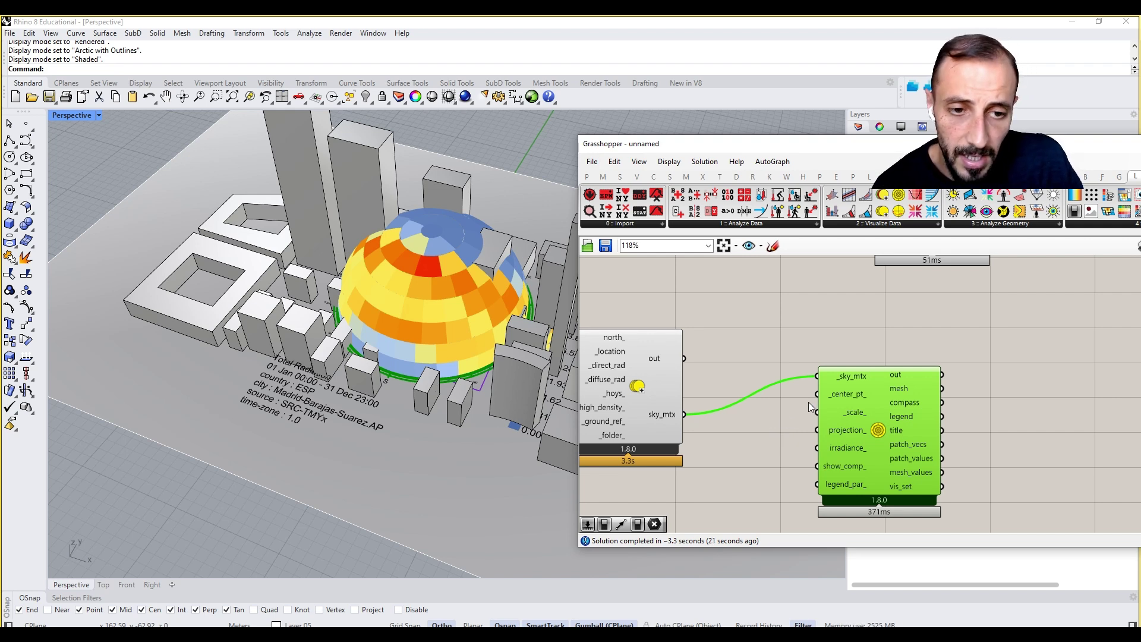
right_click_drag(765, 479, 772, 471)
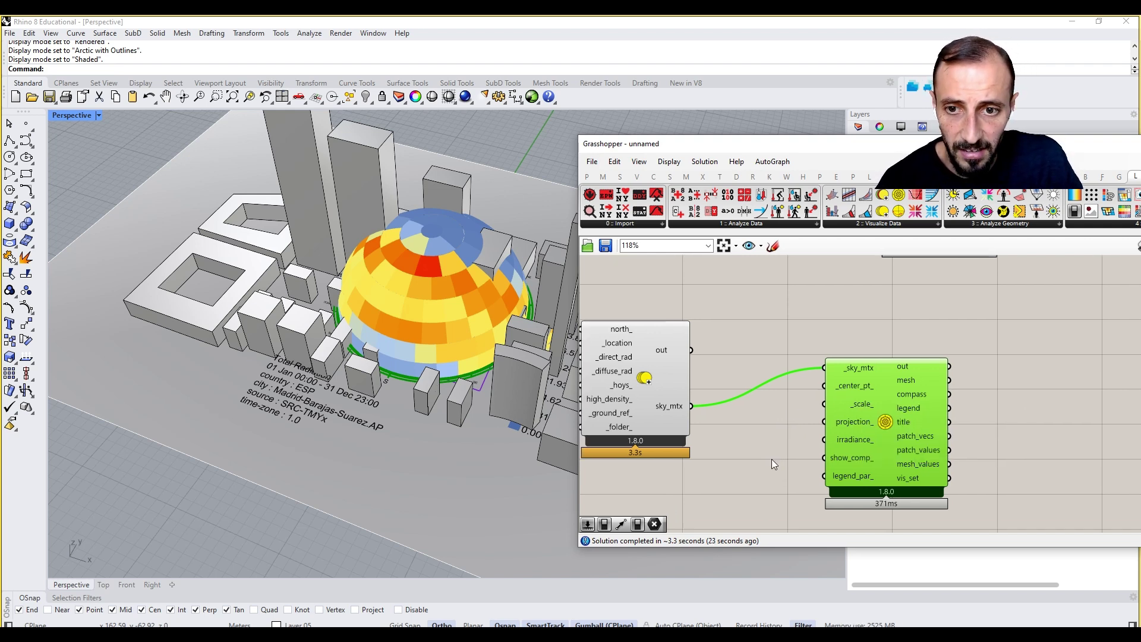
Step: Place a point object in the Rhino viewport on empty ground away from the city model
scroll(432, 419, "down", 5)
right_click_drag(711, 409, 724, 366)
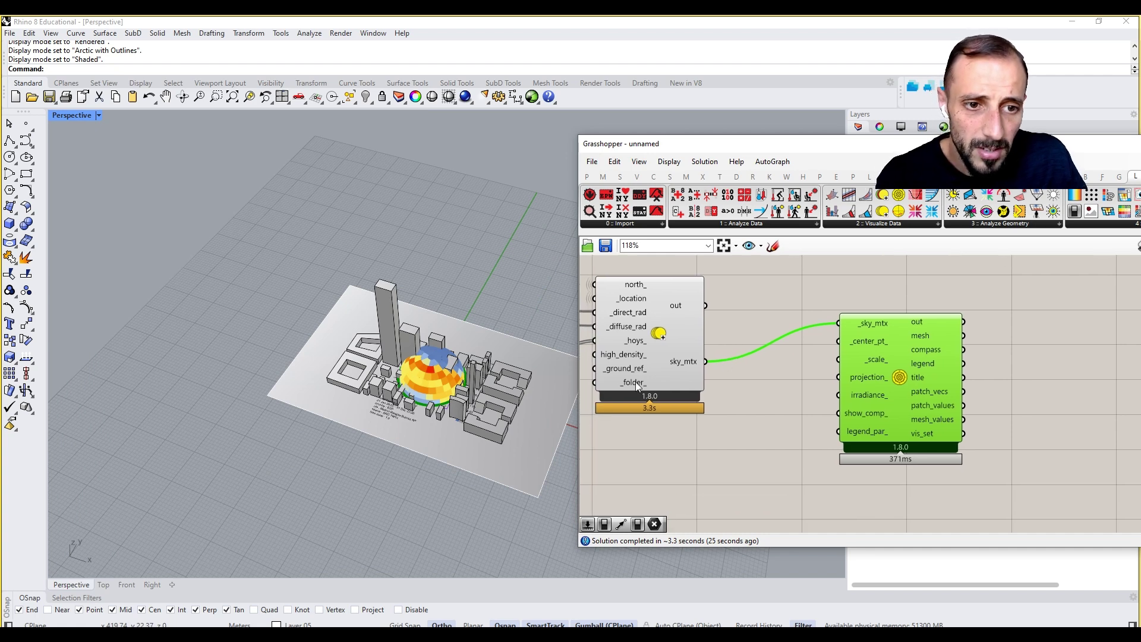
left_click(26, 123)
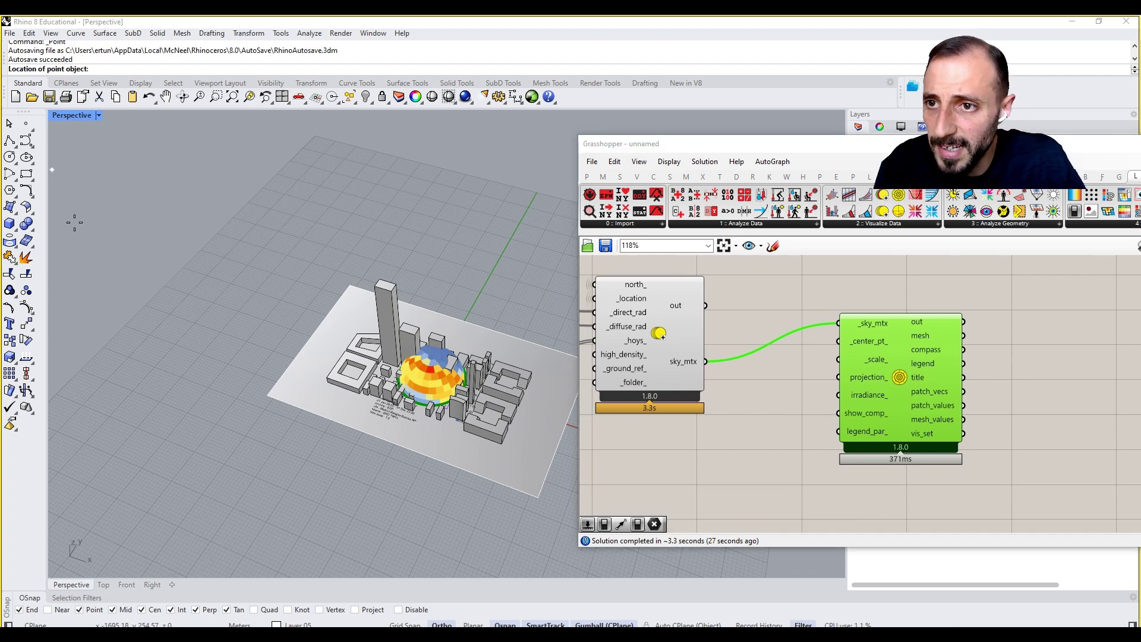
left_click(110, 485)
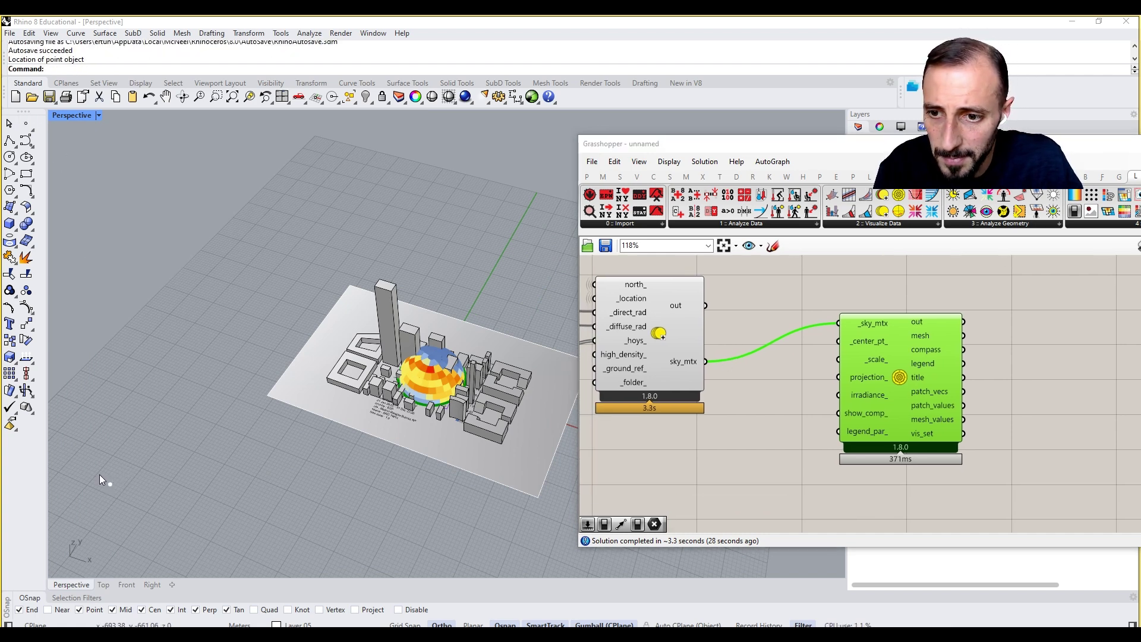
Step: Add a Point parameter, reference the Rhino point in it and connect it to the LB Sky Dome _center_pt_ input
double_click(718, 476)
type("point")
key("Return")
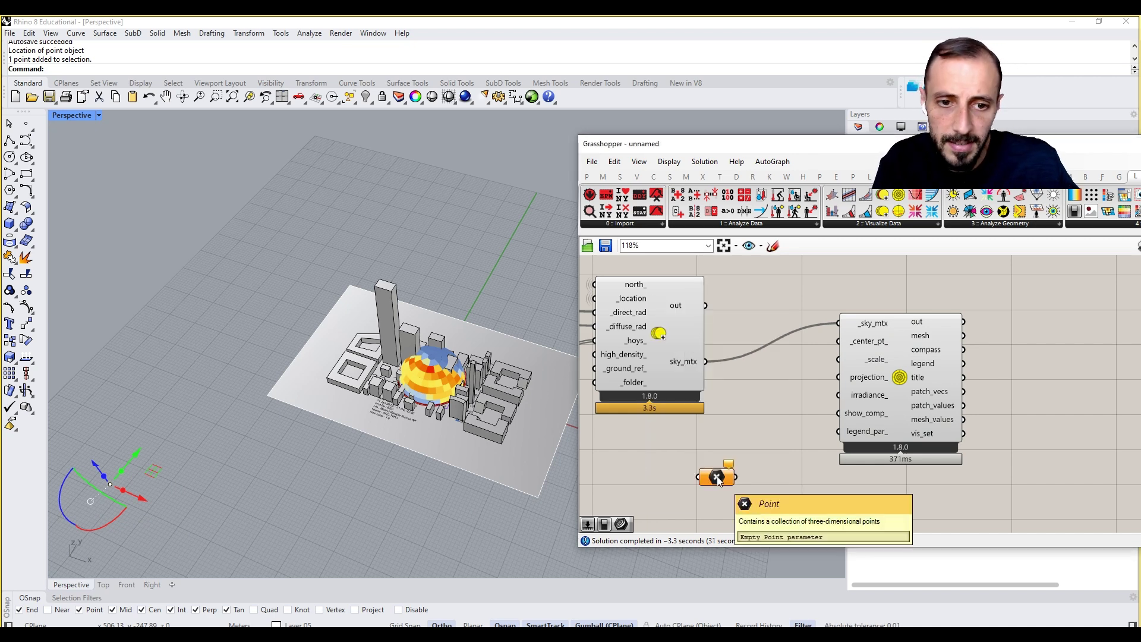
right_click(720, 479)
left_click(750, 539)
left_click_drag(736, 477, 839, 341)
Step: Move the LB Sky Dome farther from the Sky Matrix and place the Point parameter close to its _center_pt_ input
scroll(344, 502, "up", 5)
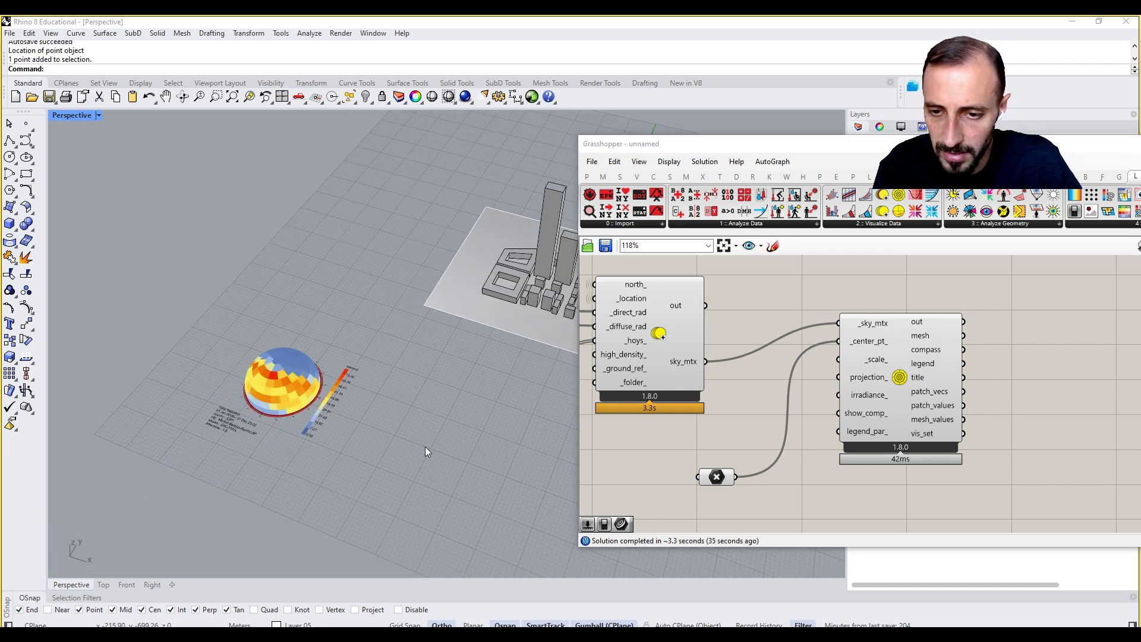
left_click_drag(854, 408, 916, 407)
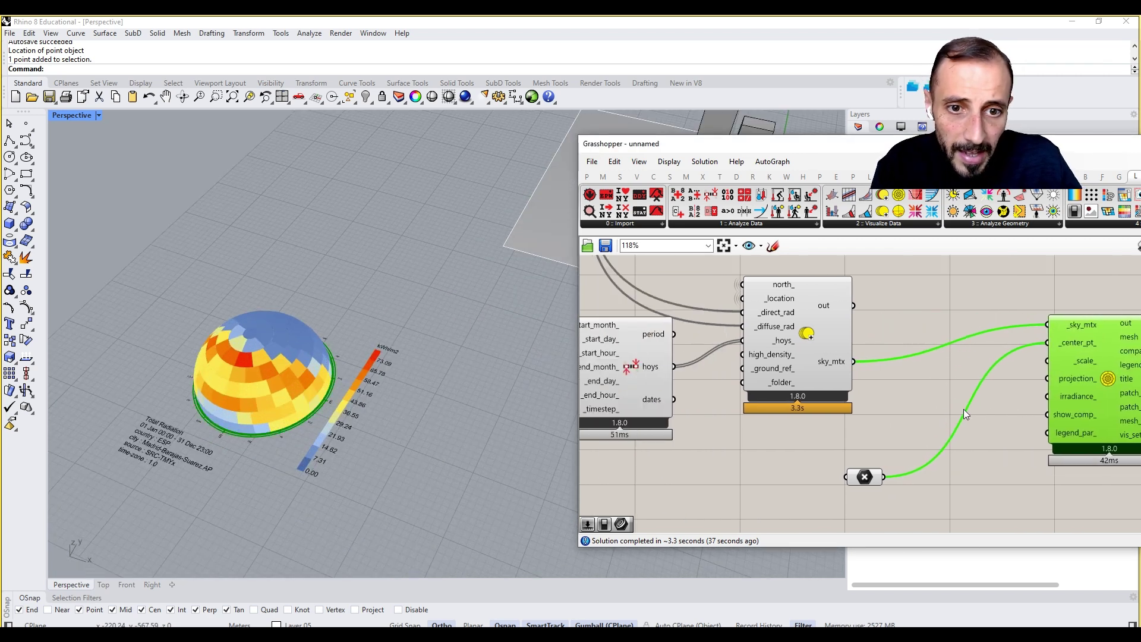
left_click(733, 485)
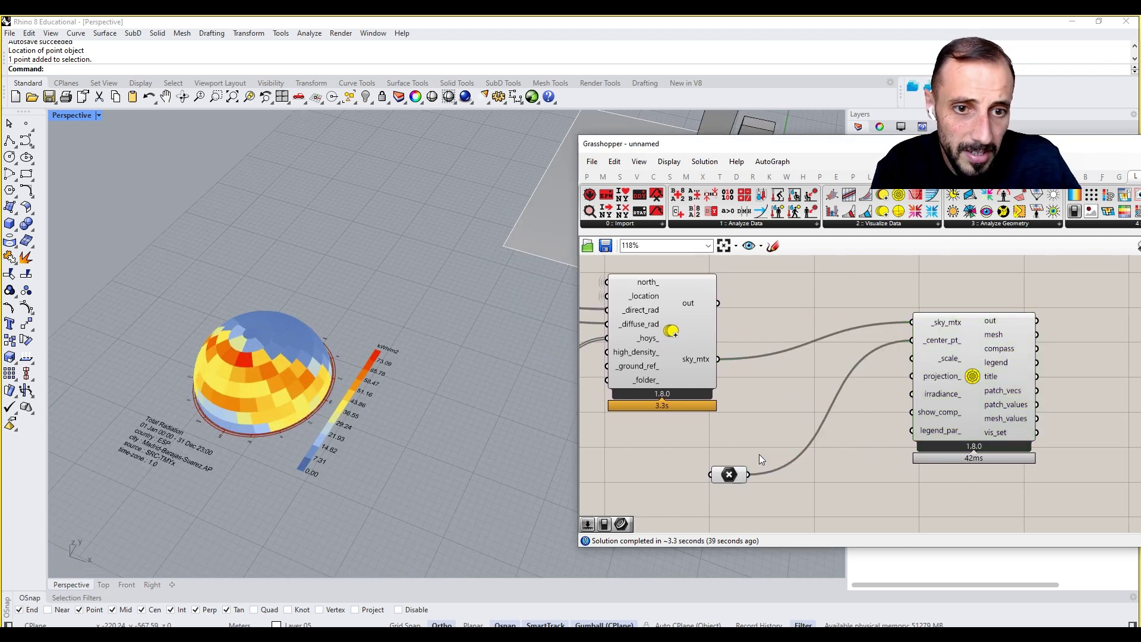
left_click_drag(729, 483, 864, 365)
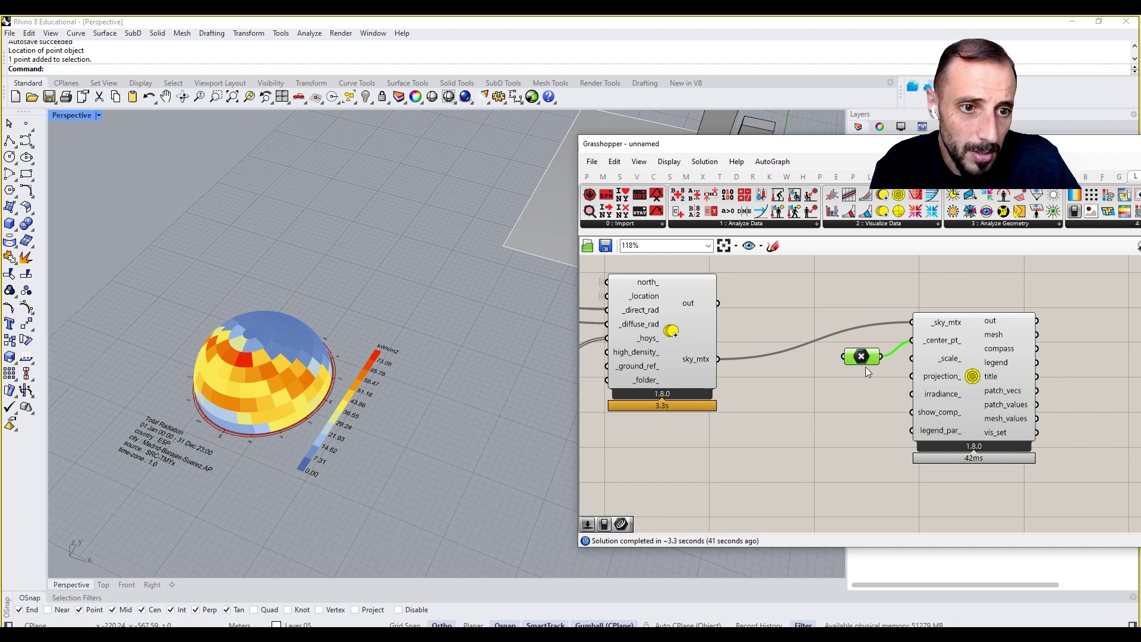
right_click_drag(863, 378, 804, 399)
left_click_drag(859, 408, 882, 408)
Step: Add a number slider with the value 3 and connect it to the LB Sky Dome _scale_ input
double_click(800, 451)
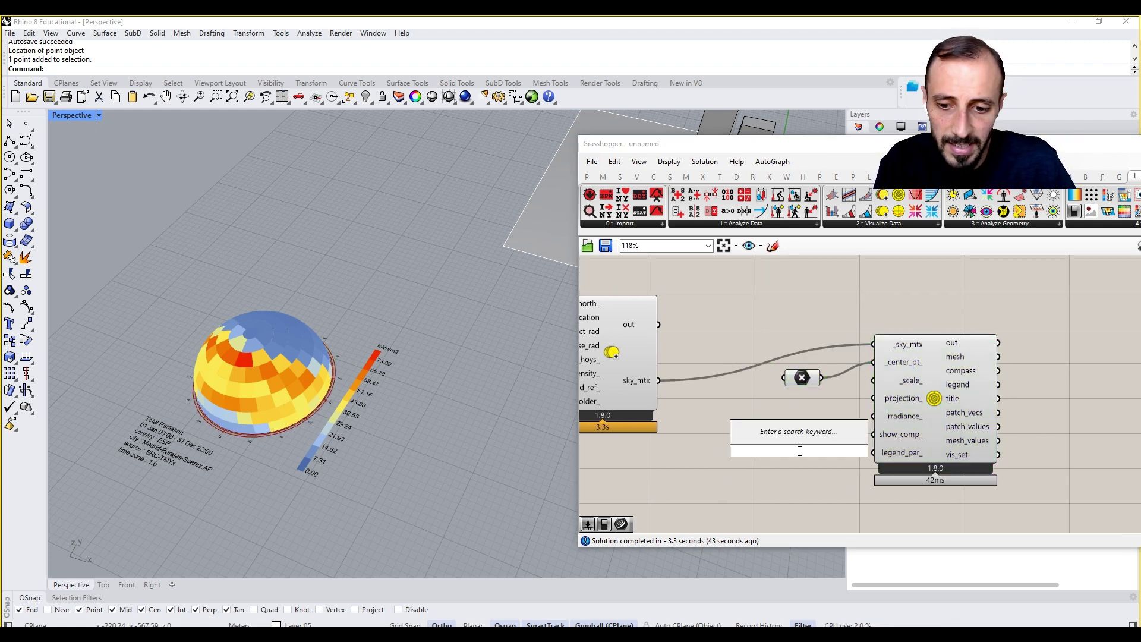
type("3")
key("Return")
left_click_drag(799, 451, 872, 380)
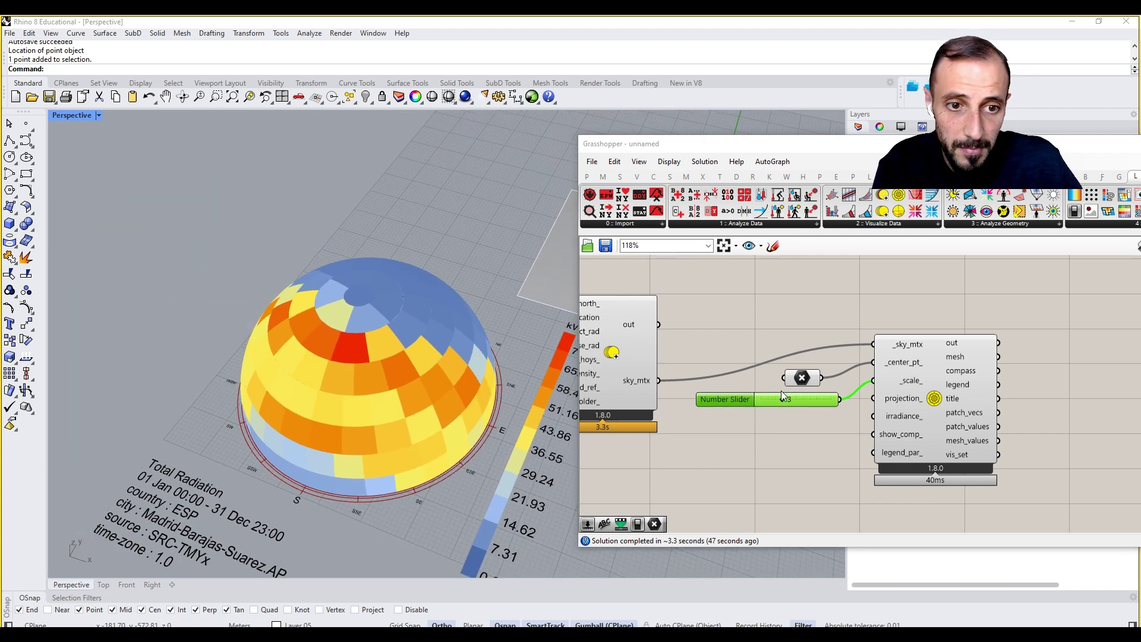
Step: Move the sky dome's center point in the Rhino viewport farther from the city model
left_click(336, 411)
scroll(357, 410, "down", 4)
left_click_drag(397, 369, 369, 408)
left_click(844, 463)
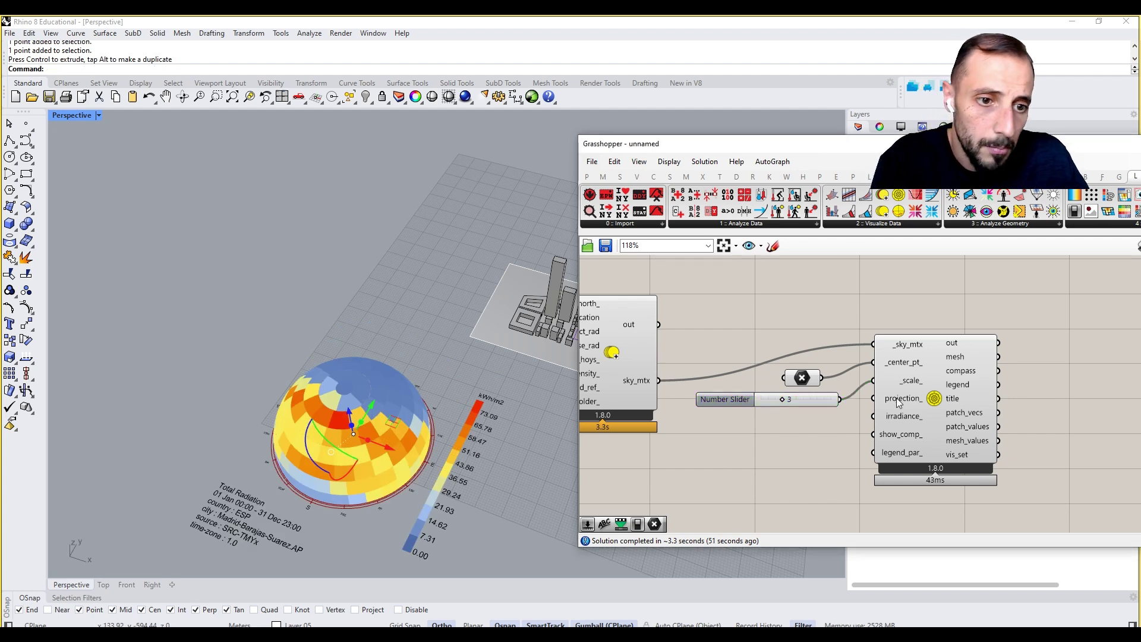
Step: Add a Boolean Toggle, connect it to the LB Sky Dome show_comp_ input and set it to True
mouse_move(898, 403)
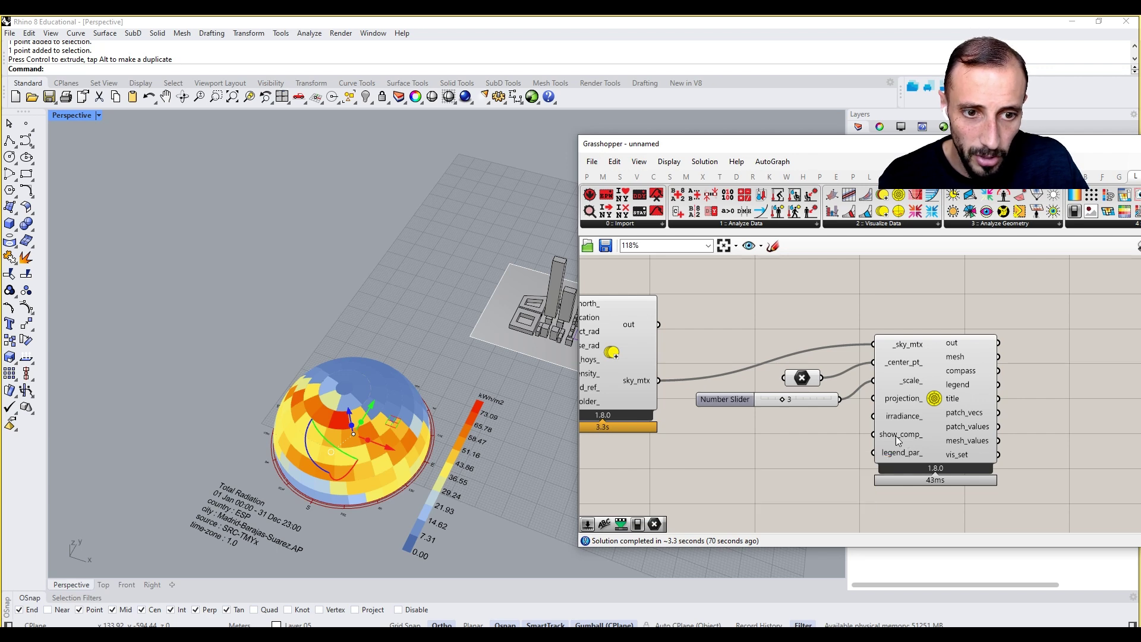
double_click(779, 442)
type("toggl")
left_click(781, 429)
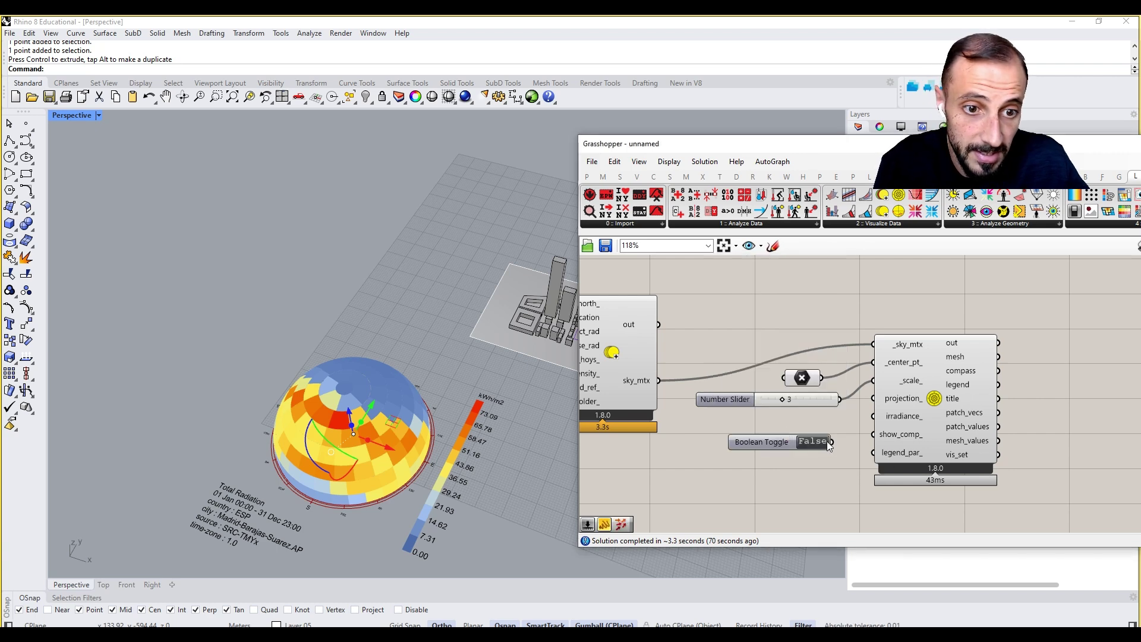
left_click(815, 444)
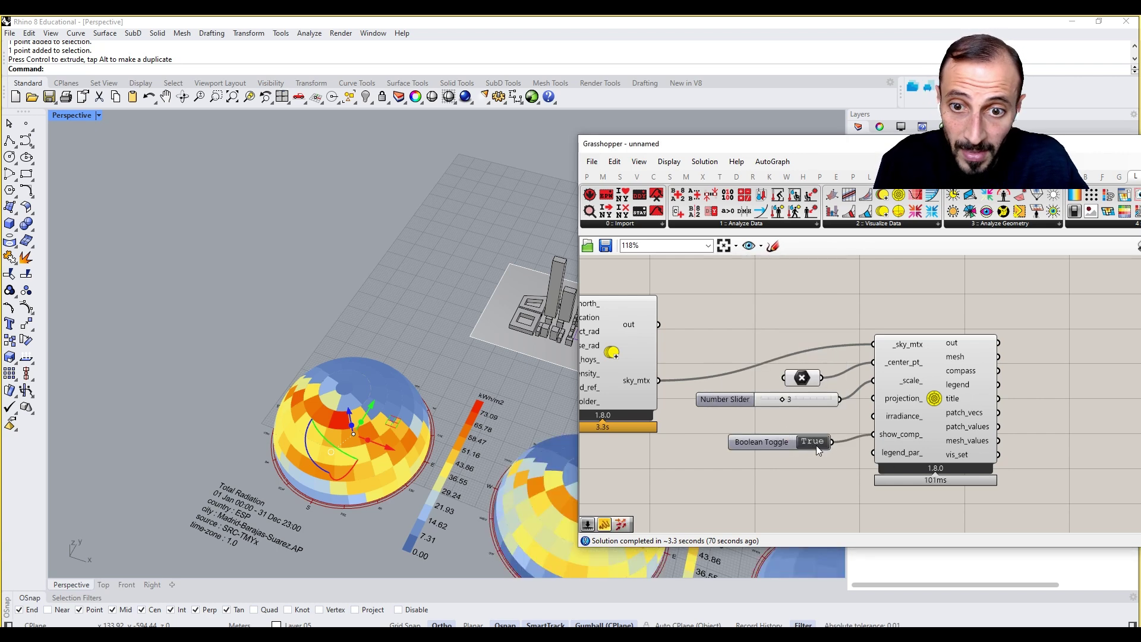
Step: Examine the total, direct and diffuse radiation domes in the viewport and the show_comp_ and legend_par_ inputs
right_click_drag(785, 453, 707, 451)
scroll(298, 366, "down", 4)
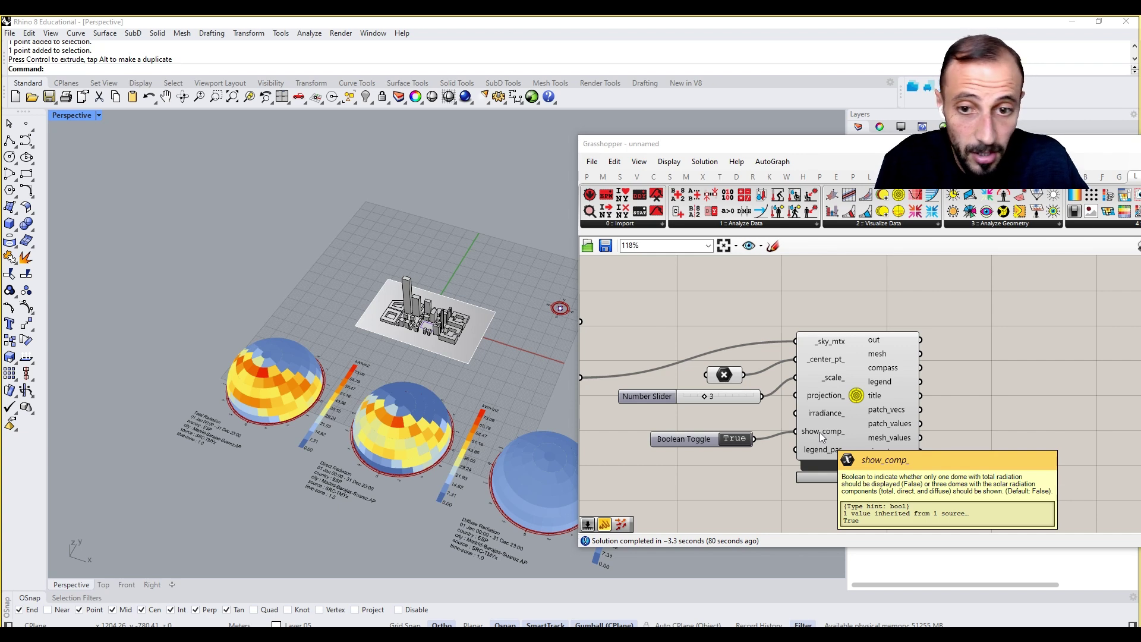
scroll(266, 365, "up", 5)
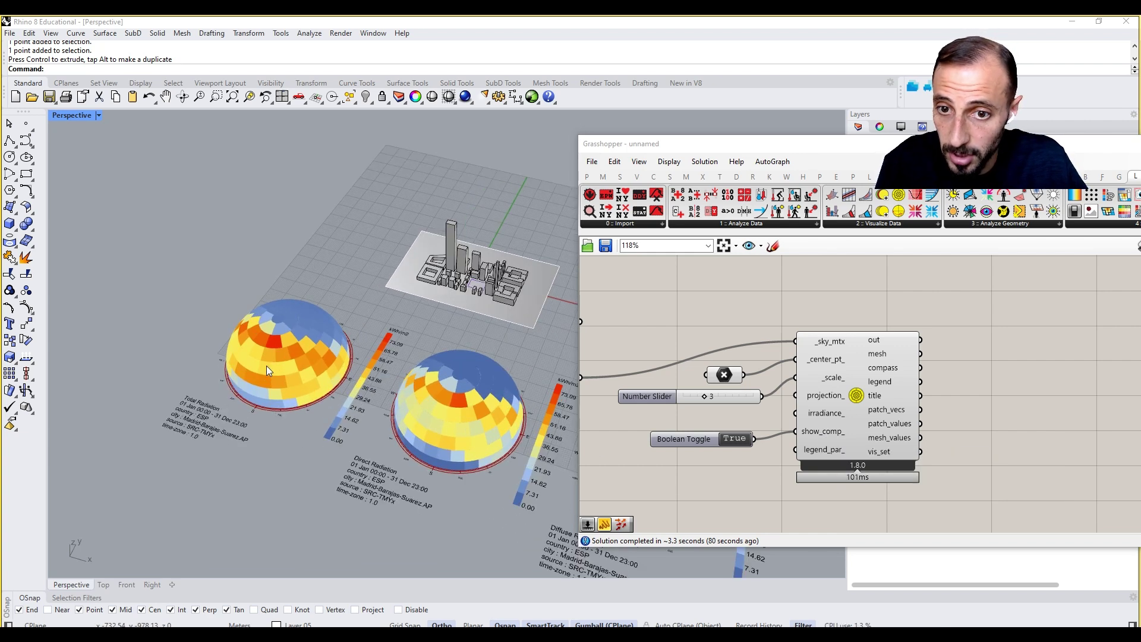
right_click_drag(390, 436, 436, 472)
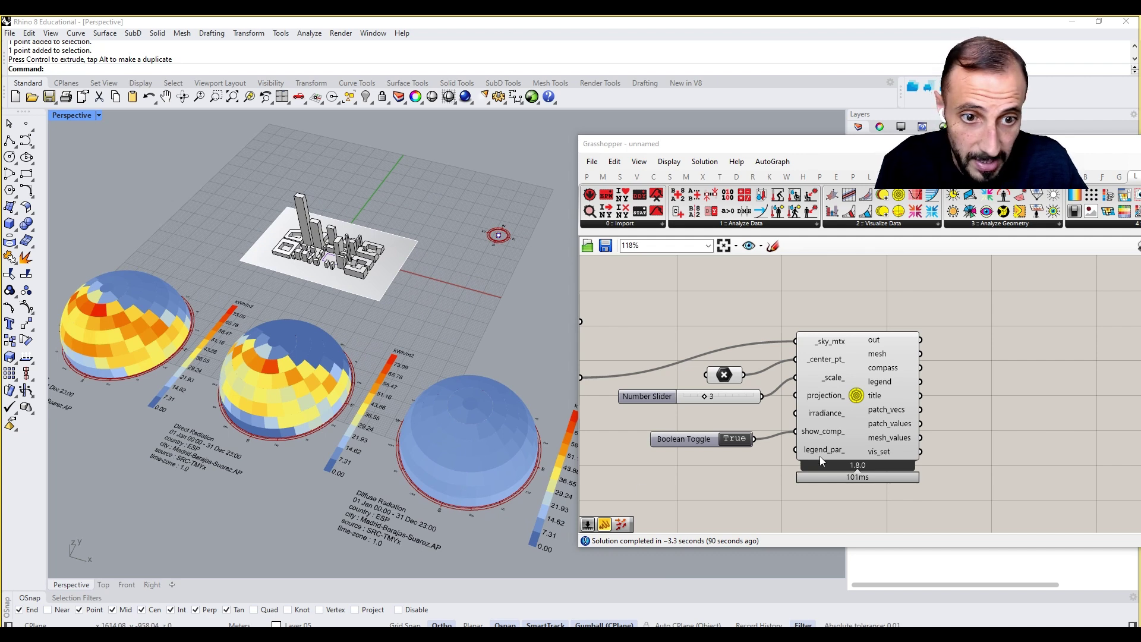
mouse_move(826, 453)
right_click_drag(810, 436, 804, 438)
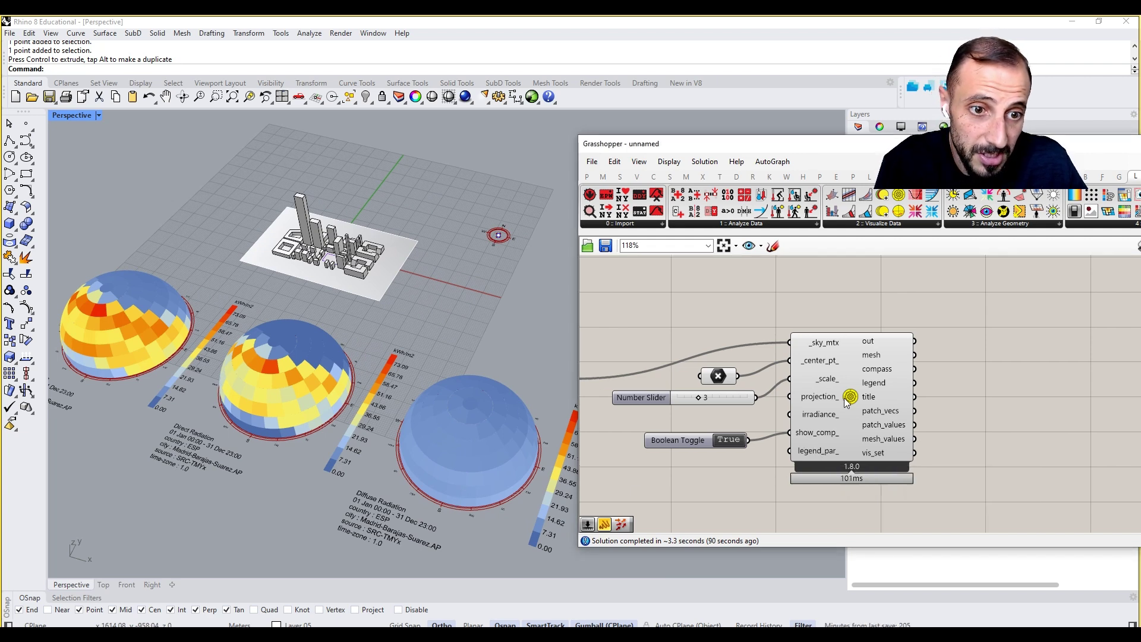
right_click(849, 399)
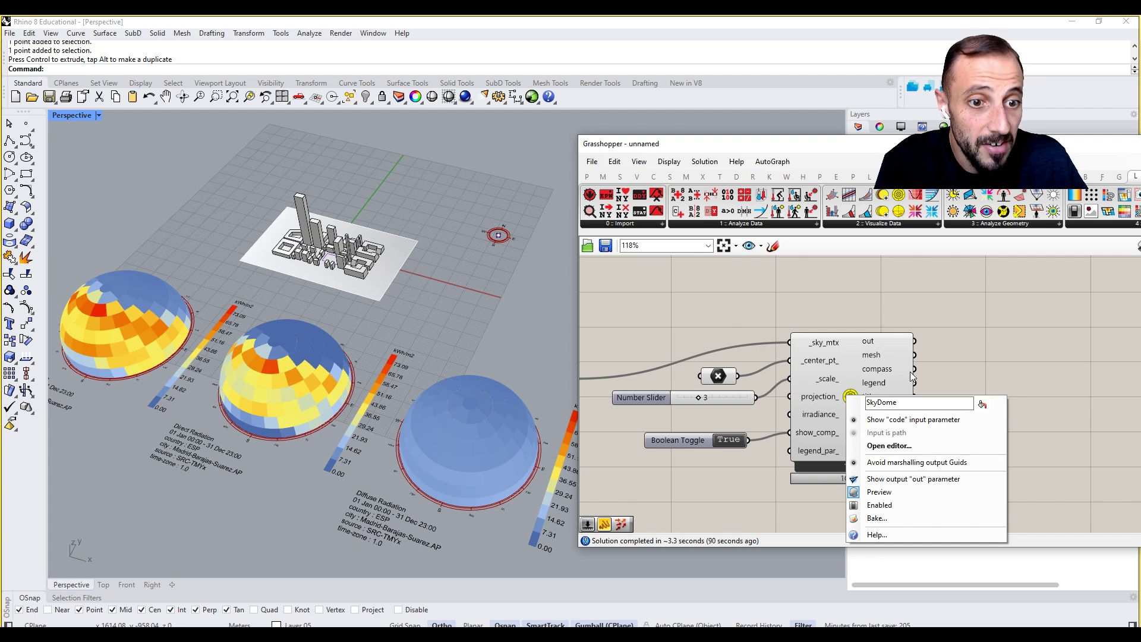
left_click(951, 360)
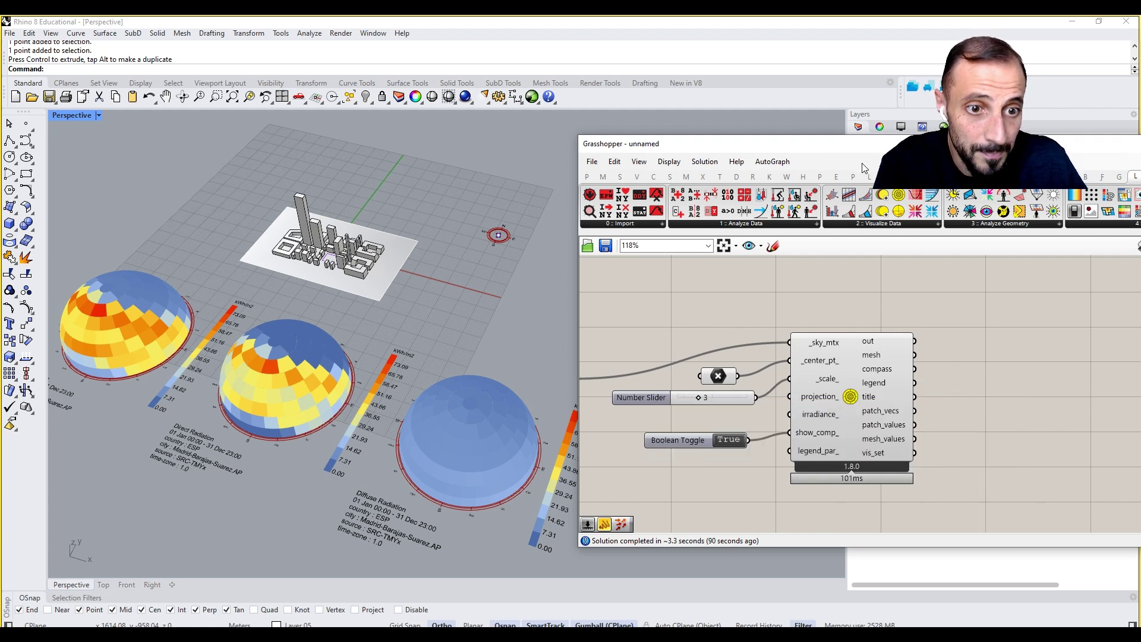
Step: Review the LB Sky Dome outputs, including compass, title, patch_values and mesh_values, and its wiring back to the Analysis Period
left_click_drag(856, 154, 748, 144)
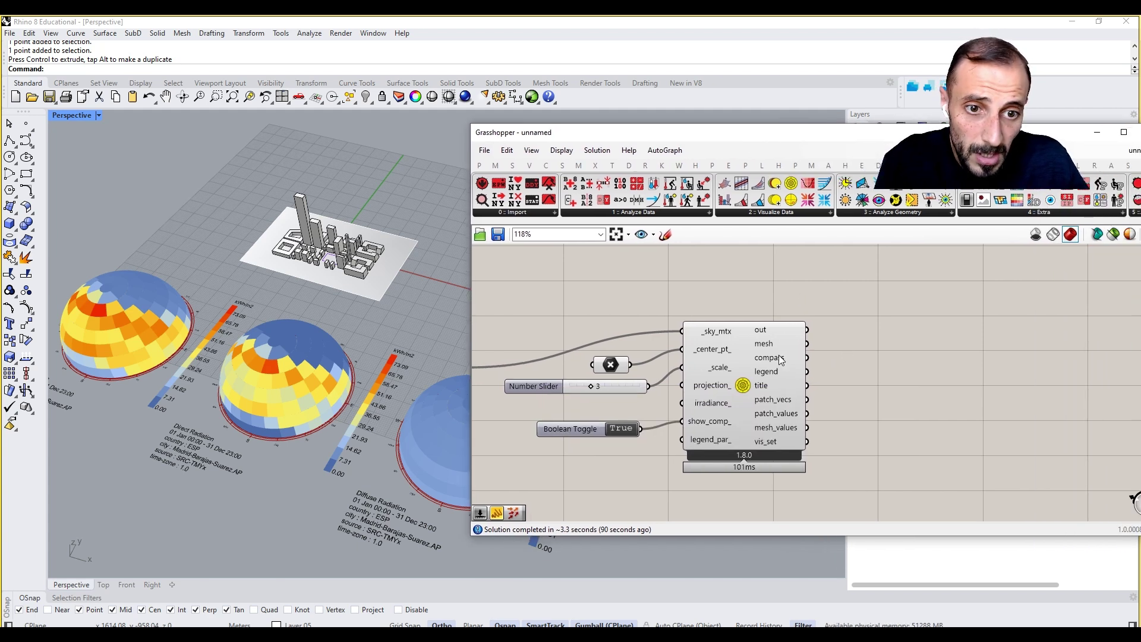
mouse_move(778, 356)
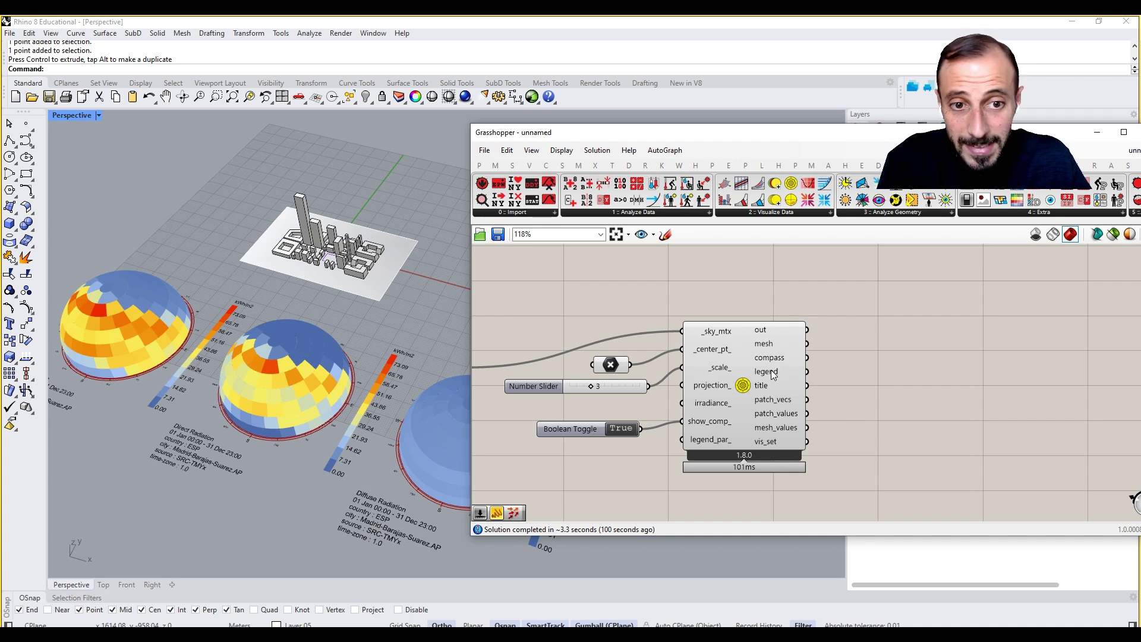
mouse_move(768, 386)
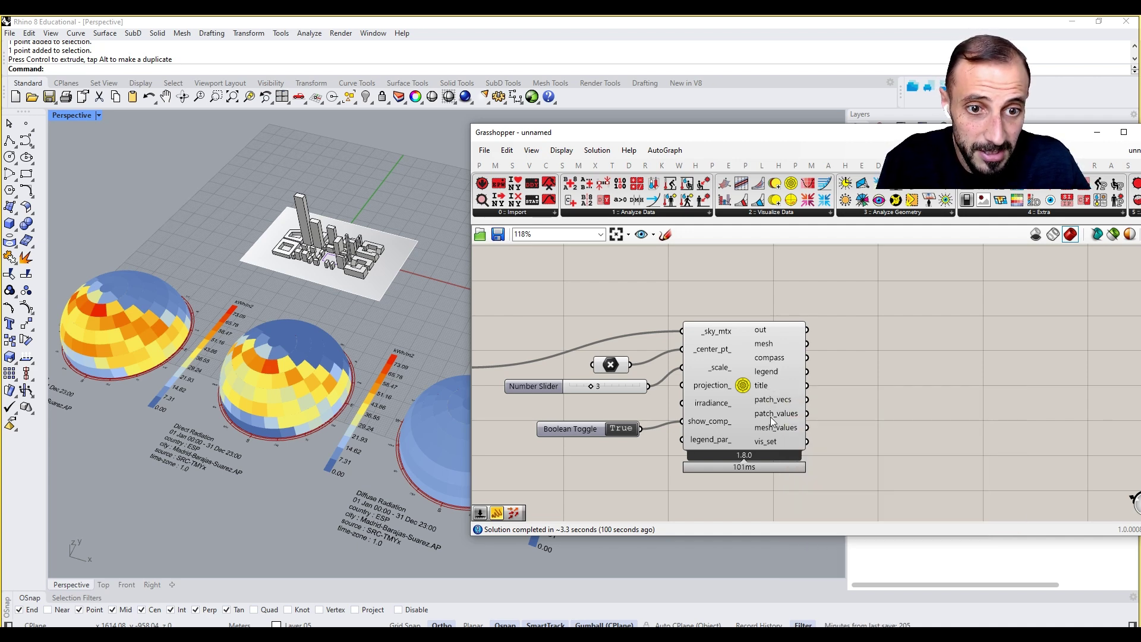
mouse_move(772, 429)
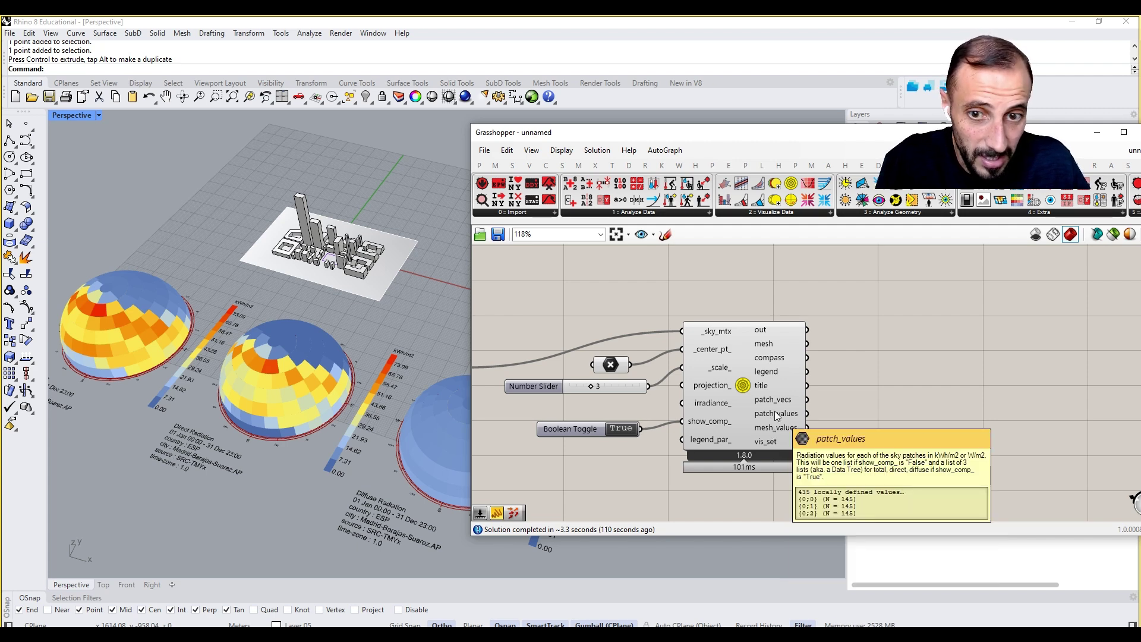
right_click_drag(779, 412, 1053, 420)
right_click_drag(739, 391, 880, 404)
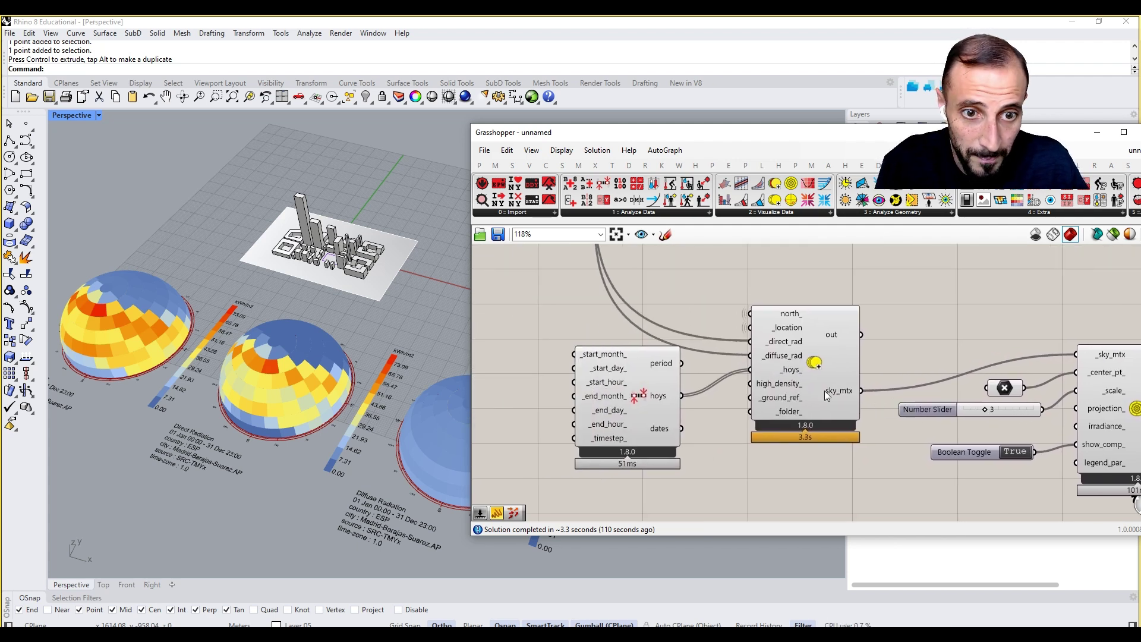
right_click_drag(1070, 455, 976, 445)
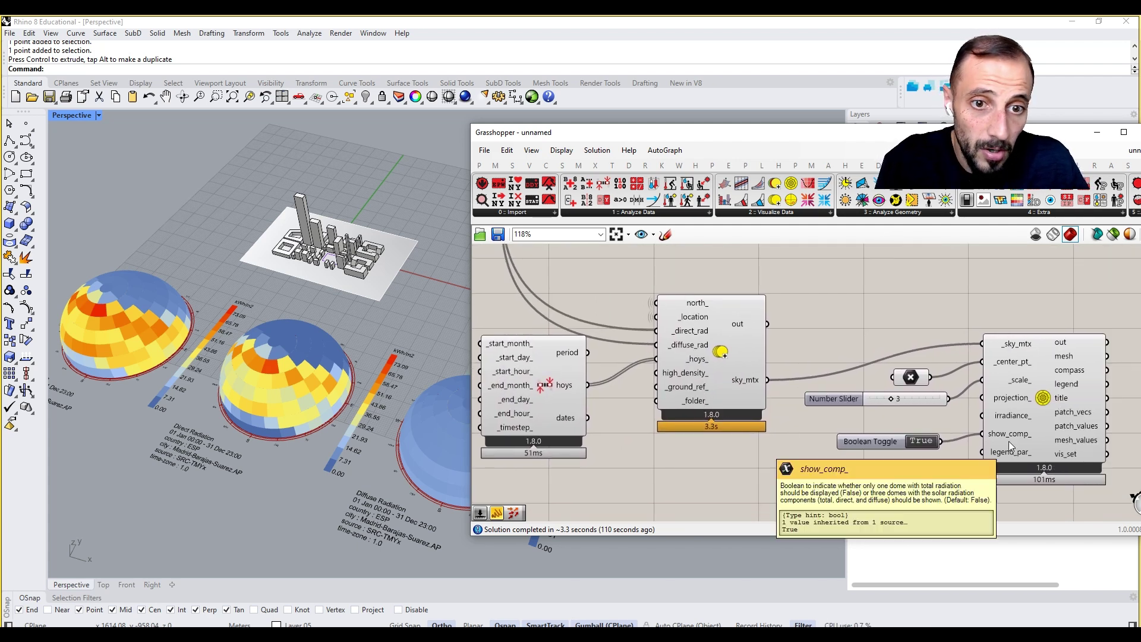
scroll(805, 365, "down", 3)
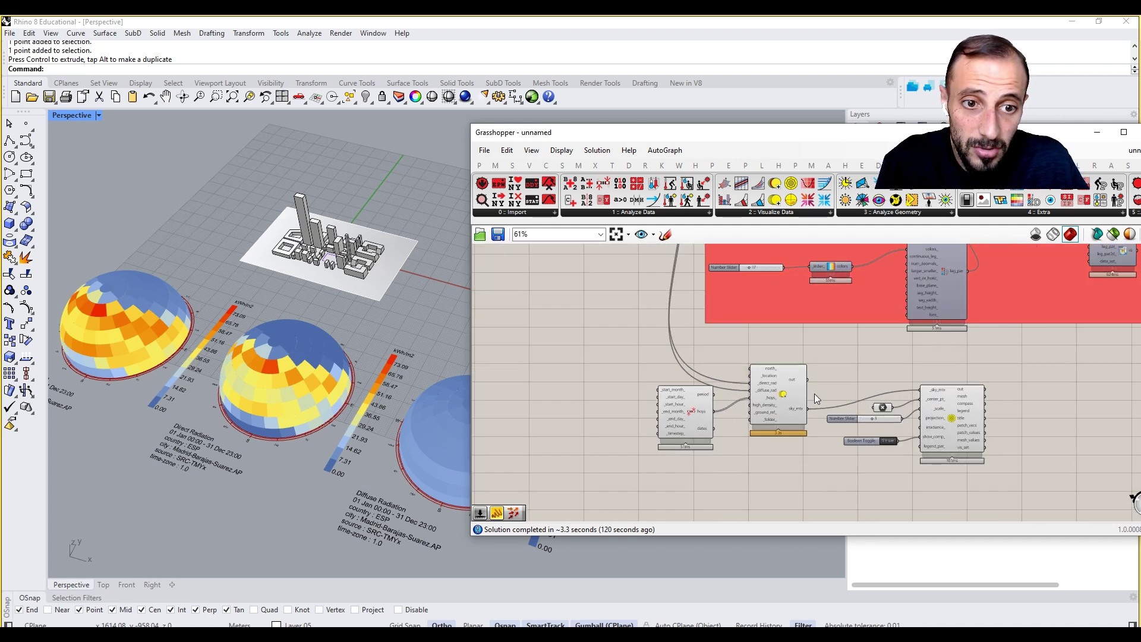
scroll(826, 393, "up", 2)
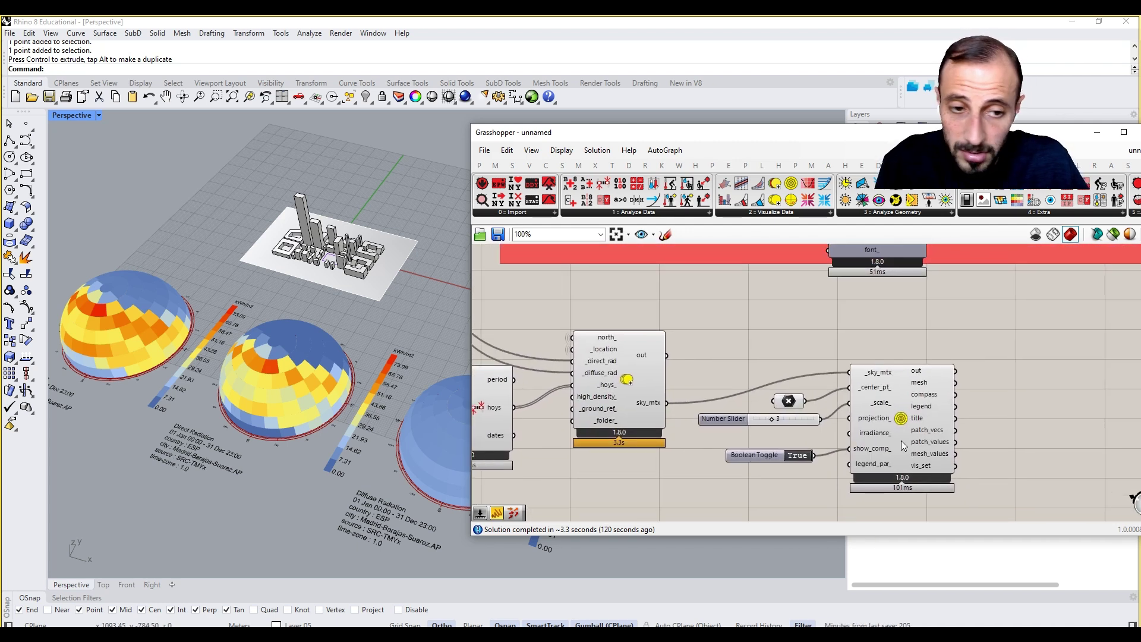
Step: Duplicate the color index slider, color range and legend parameters components from the red group to below the sky dome setup
scroll(832, 255, "down", 1)
right_click_drag(833, 256, 813, 346)
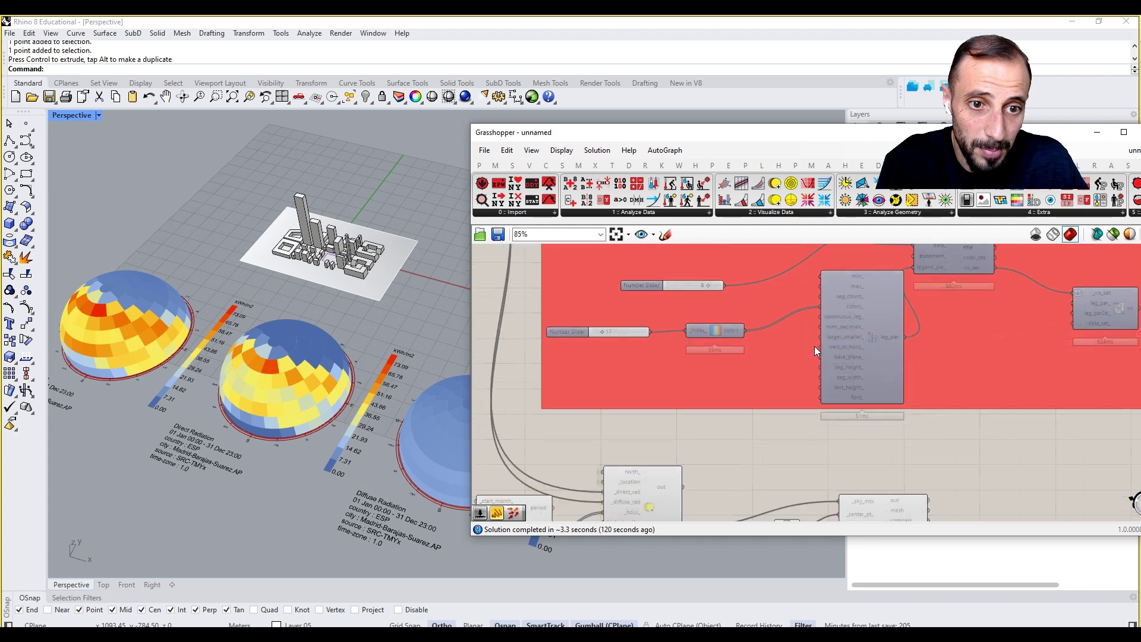
left_click(630, 330)
left_click(717, 333, "shift")
left_click(869, 331, "shift")
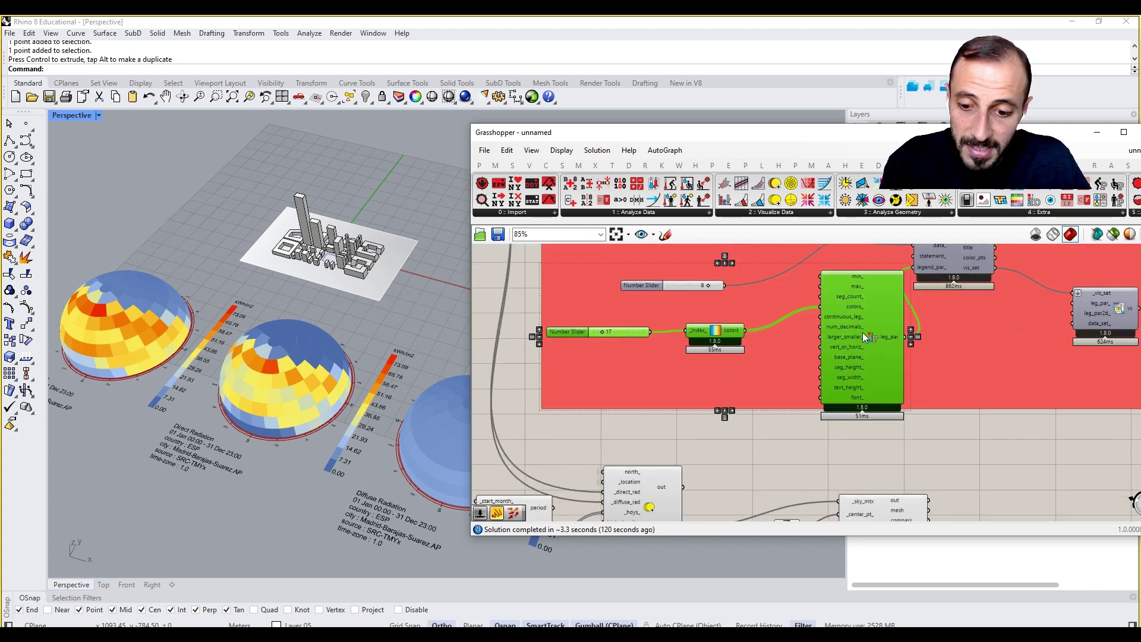
scroll(862, 332, "down", 2)
left_click_drag(853, 301, 811, 469, "alt")
scroll(811, 470, "up", 1)
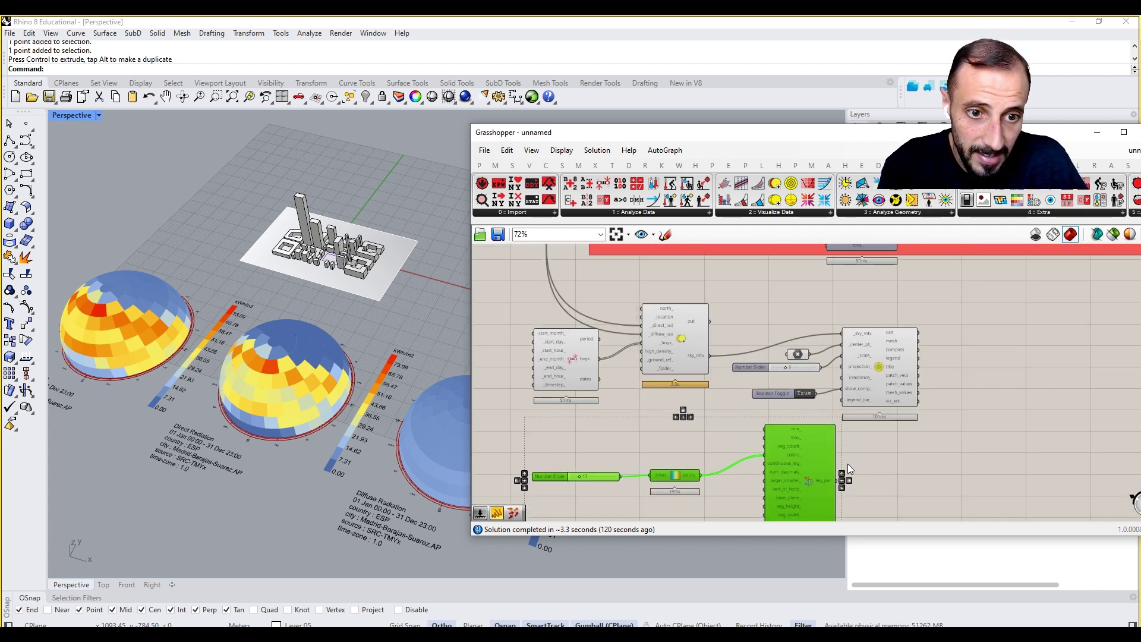
Step: Connect the duplicated legend parameters' leg_par output to the LB Sky Dome legend_par_ input and set the color range index to 7
left_click_drag(840, 419, 841, 399)
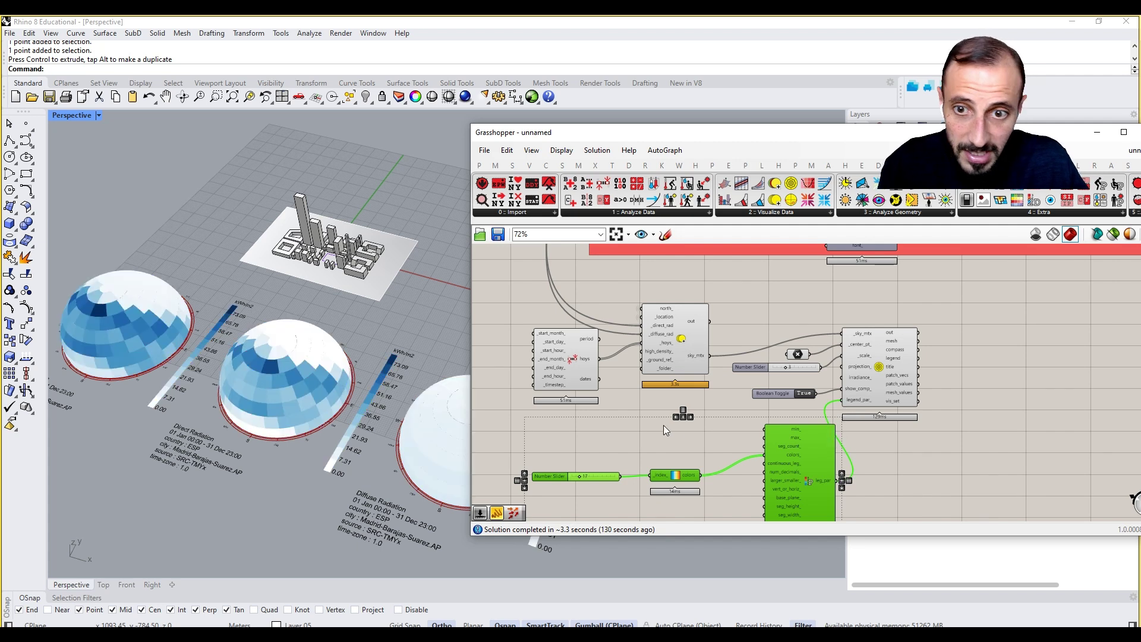
left_click(663, 425)
mouse_move(664, 477)
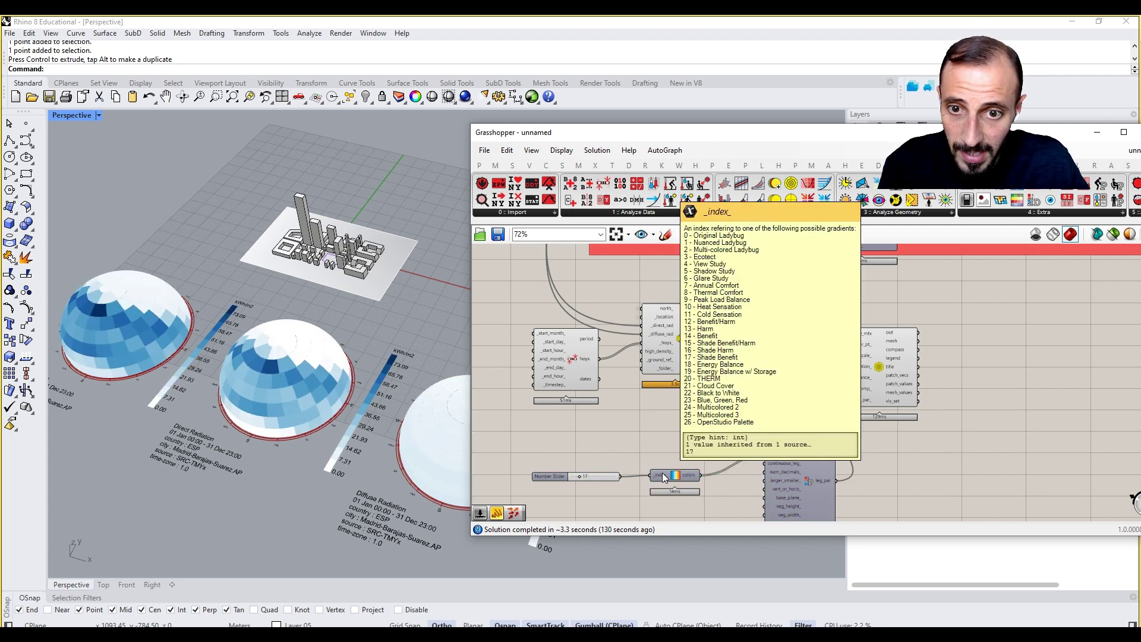
double_click(600, 476)
key("Return")
scroll(600, 476, "up", 3)
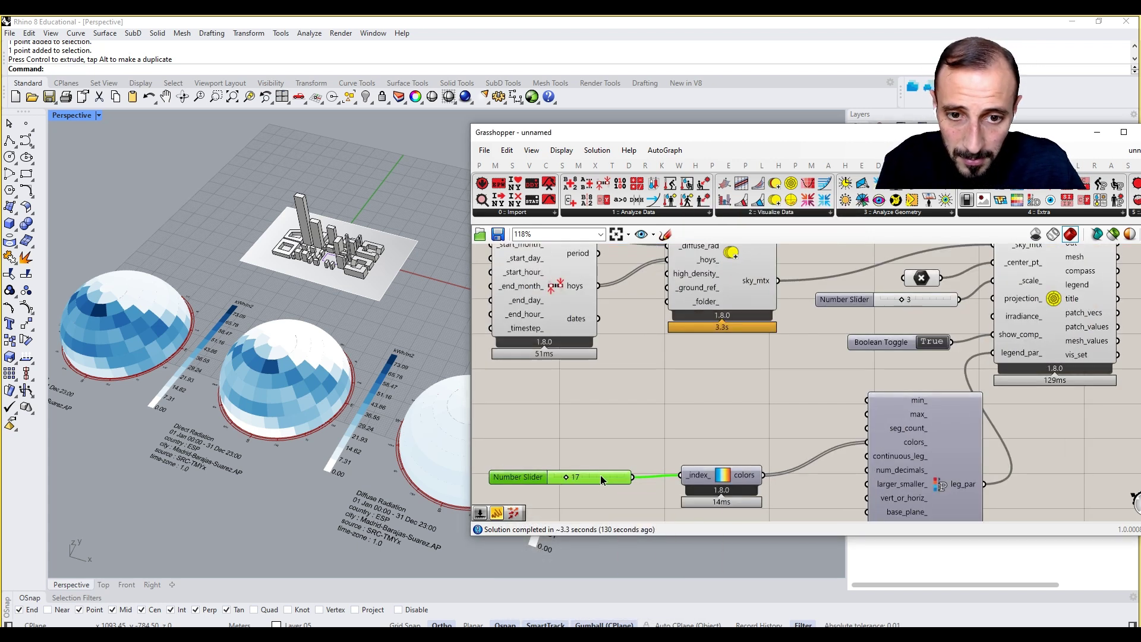
scroll(327, 458, "down", 3)
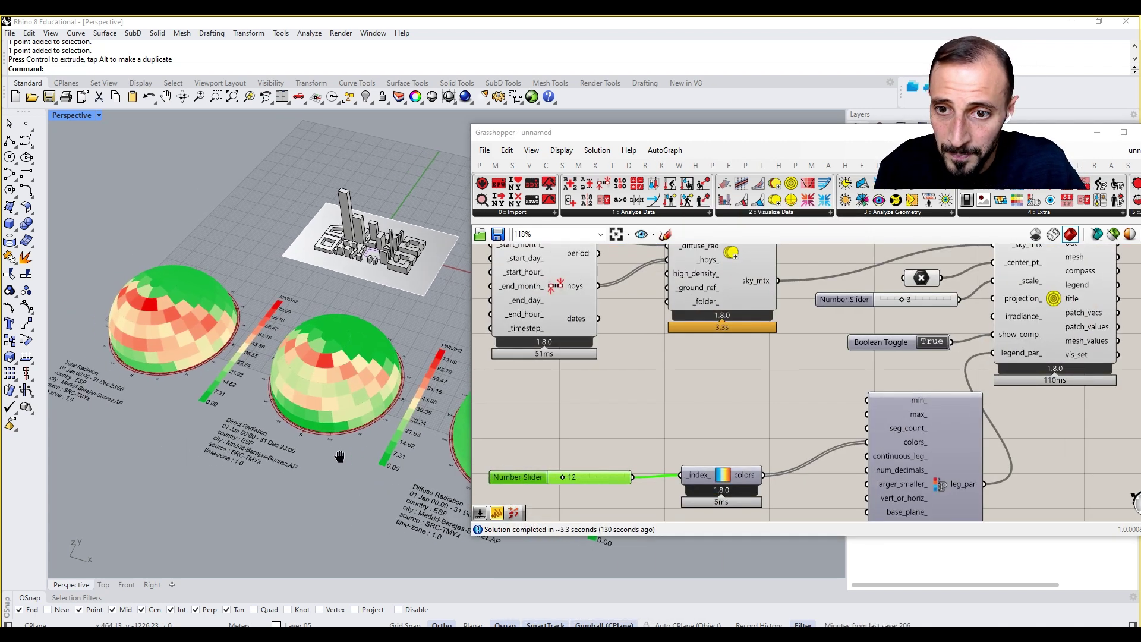
left_click_drag(561, 475, 557, 481)
right_click_drag(361, 437, 266, 412)
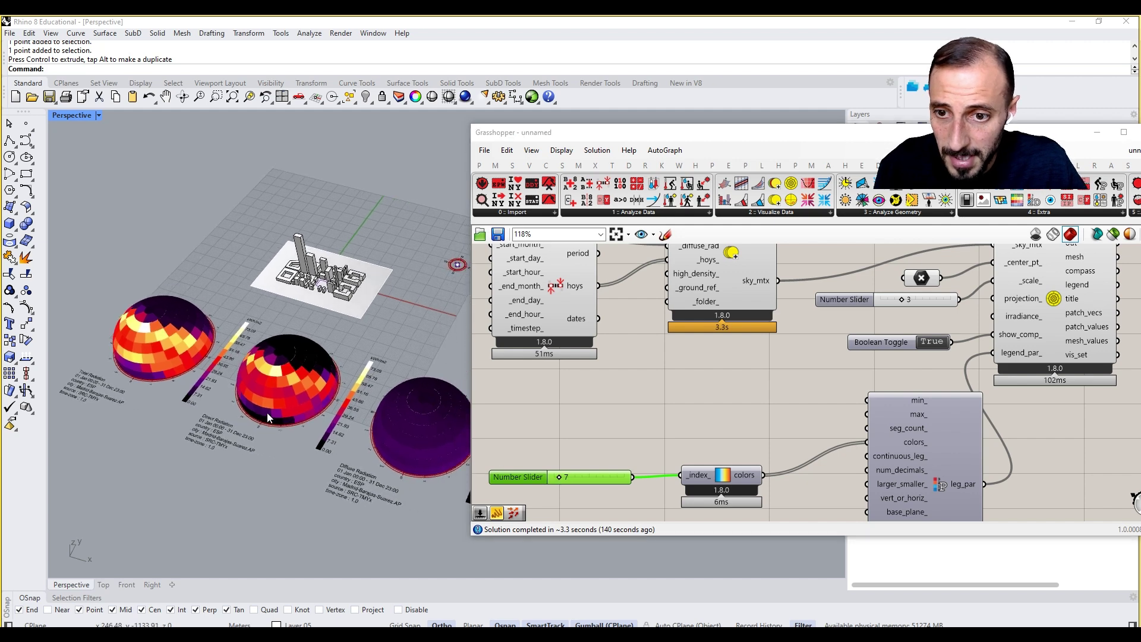
right_click_drag(419, 418, 241, 312)
scroll(251, 293, "up", 5)
scroll(251, 293, "down", 4)
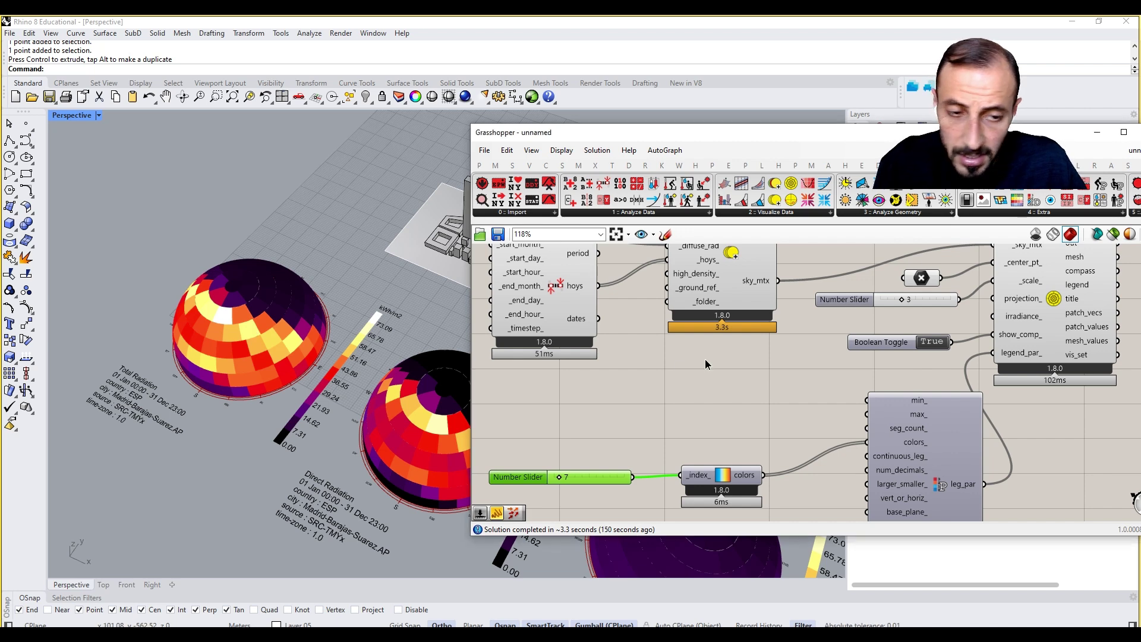
Step: Rearrange the duplicated legend components and the LB Sky Dome component on the canvas to leave more space between them
scroll(826, 388, "down", 3)
scroll(794, 410, "up", 2)
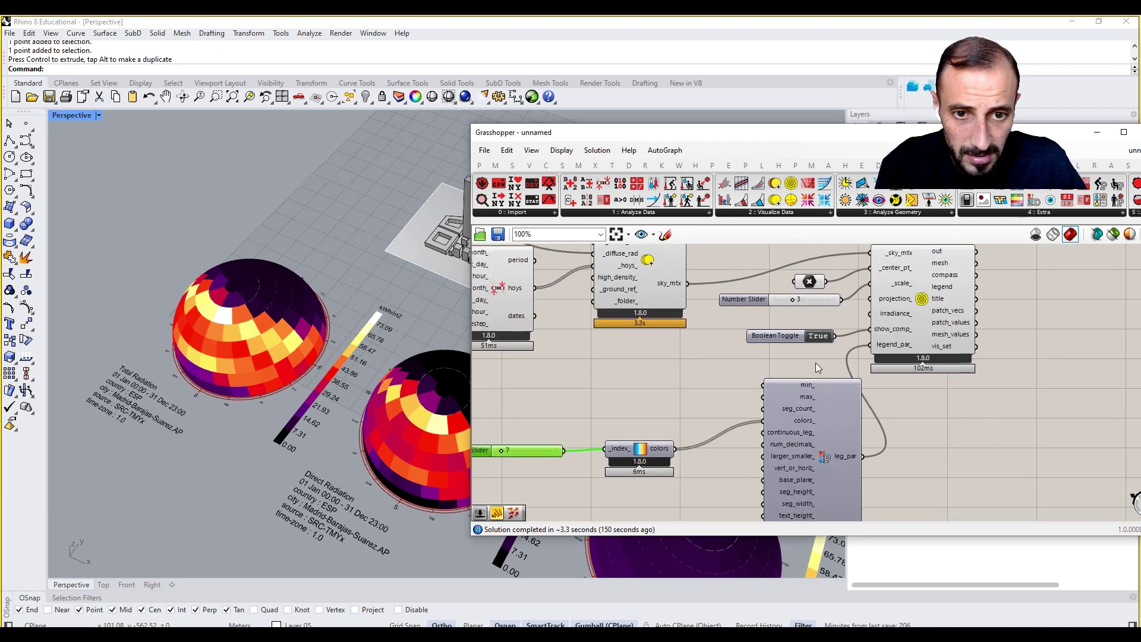
left_click_drag(818, 364, 491, 491)
left_click_drag(845, 428, 828, 429)
right_click_drag(939, 406, 862, 420)
left_click(862, 419)
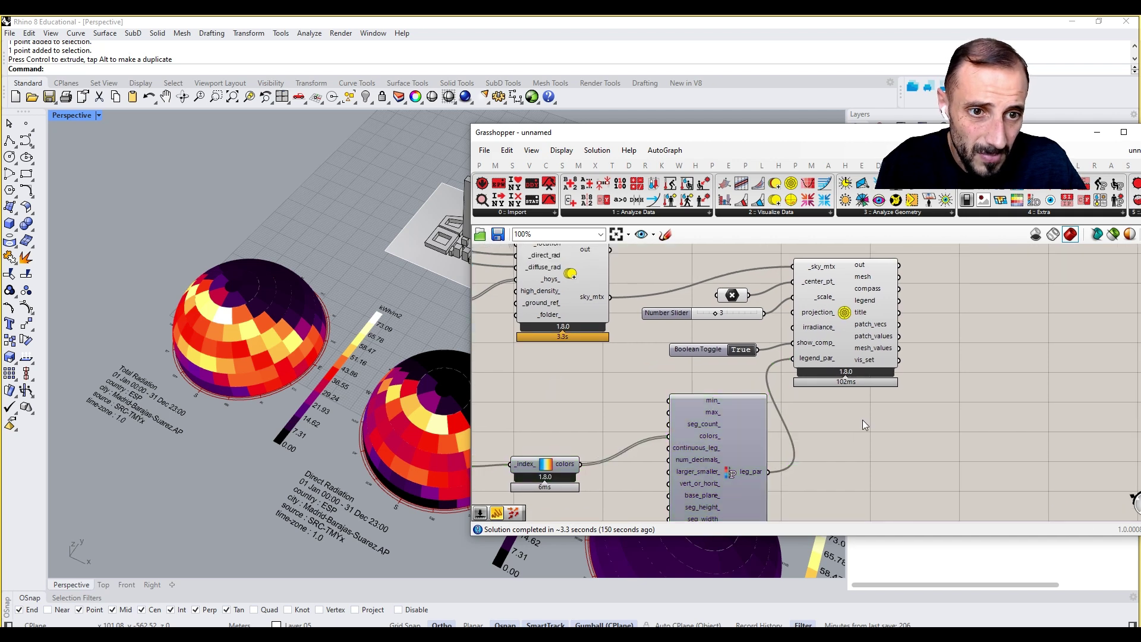
left_click_drag(863, 330, 923, 337)
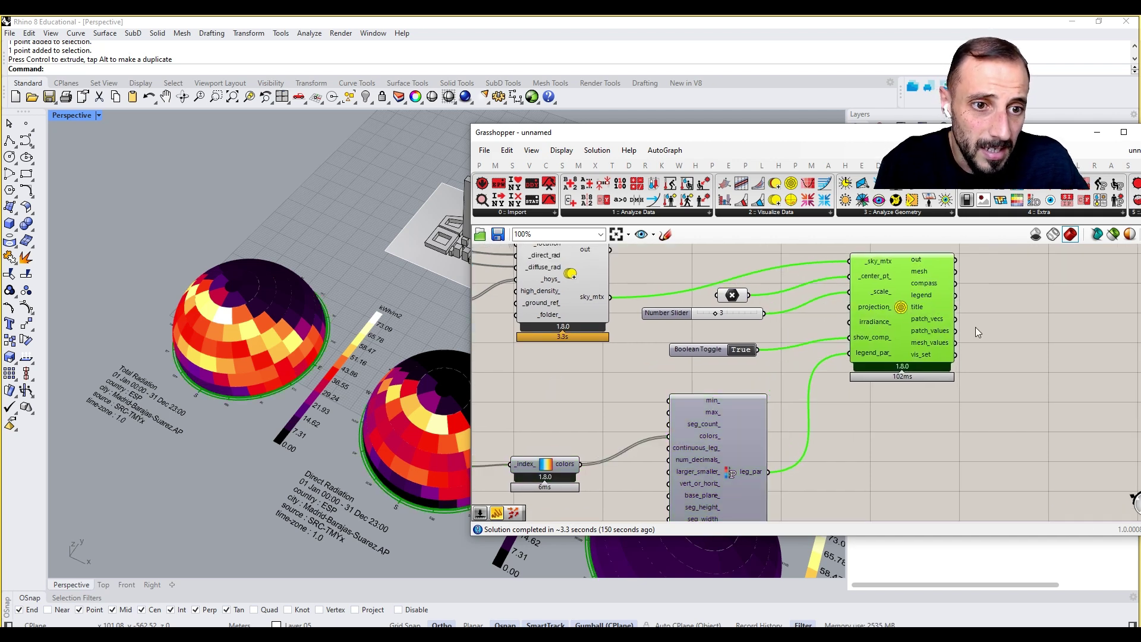
Step: Add an LB Preview VisualizationSet component and connect the LB Sky Dome vis_set output to its _vis_set input
right_click_drag(907, 324, 801, 342)
left_click_drag(773, 132, 619, 120)
left_click(970, 200)
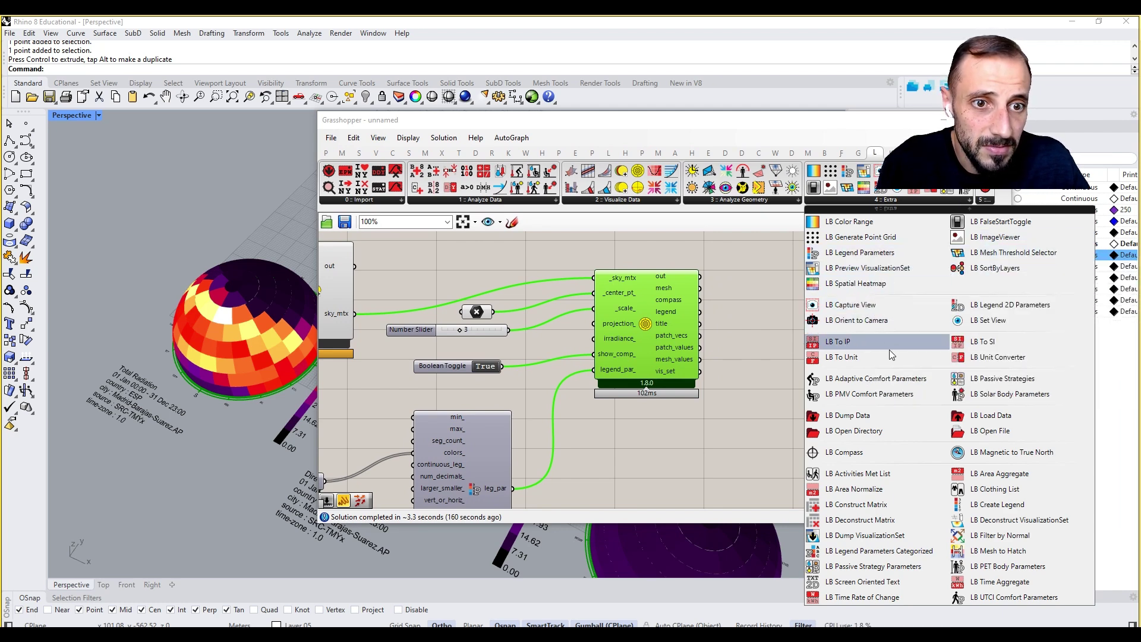
left_click_drag(862, 268, 759, 381)
scroll(735, 373, "up", 3)
left_click_drag(688, 370, 719, 356)
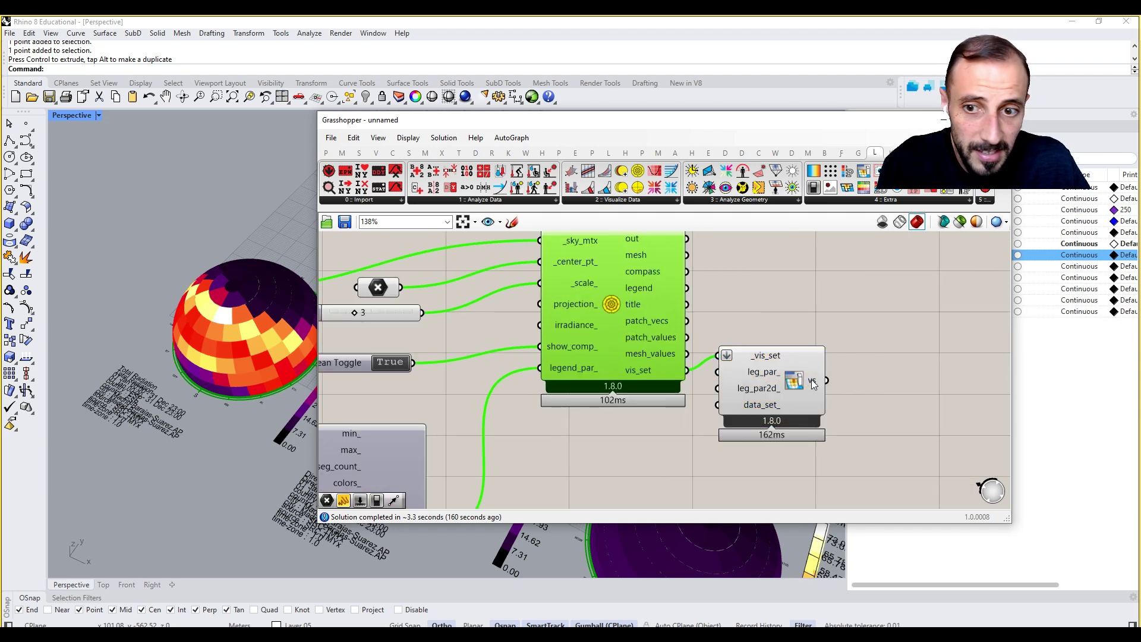
mouse_move(812, 384)
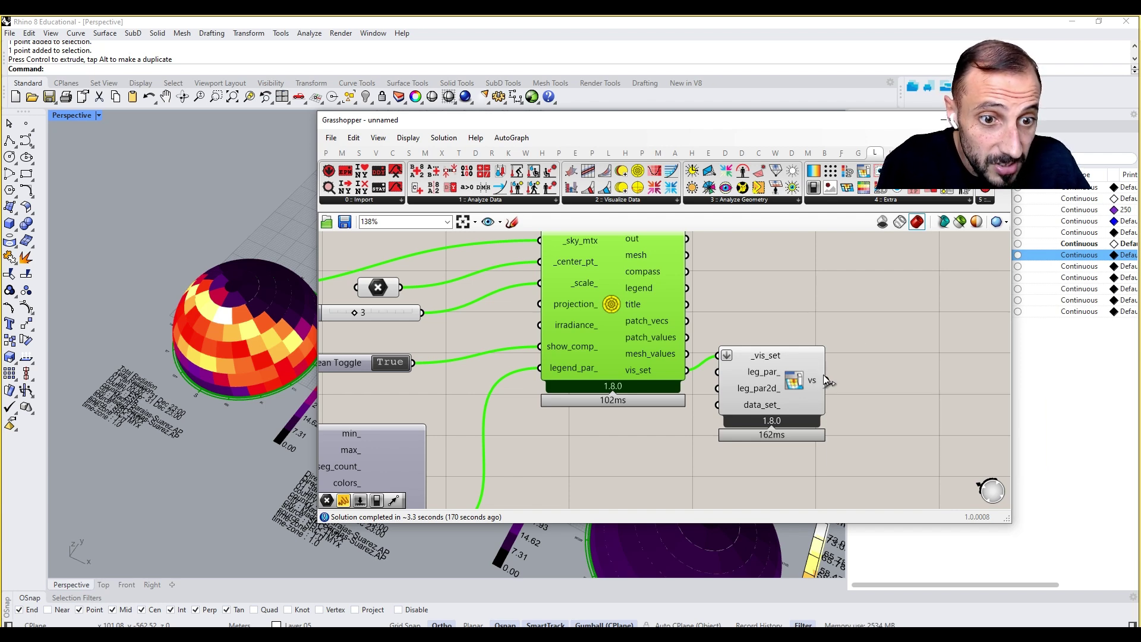
Step: Try adding an LB Dump VisualizationSet component beside the visualization set preview
left_click(929, 201)
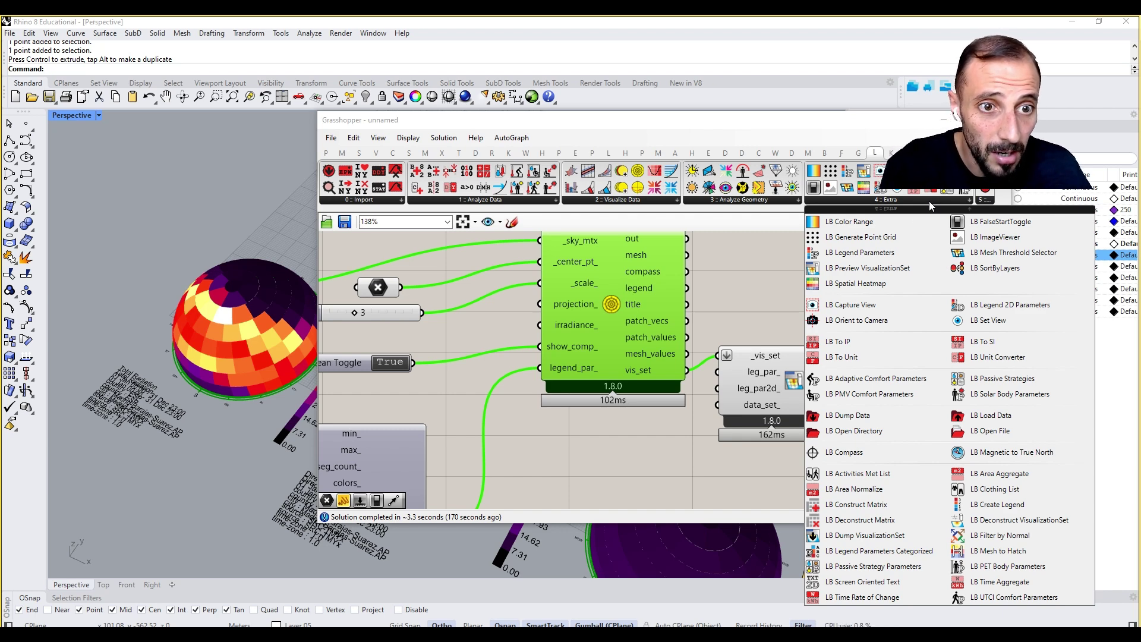
left_click(769, 284)
double_click(769, 284)
type("LB di")
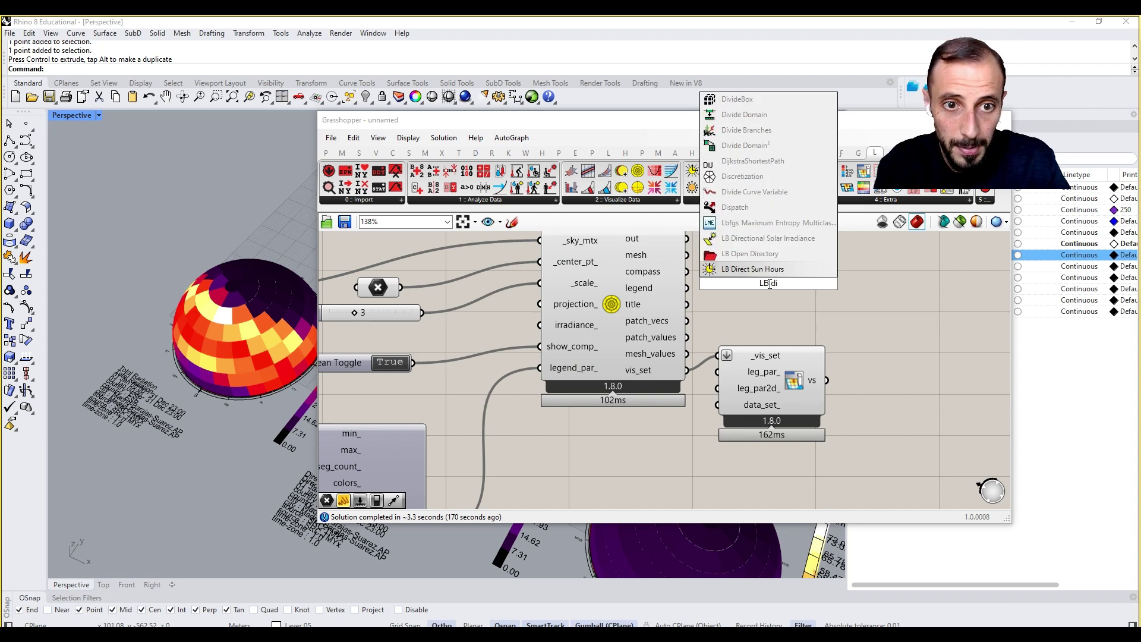
key("BackSpace")
type("ump")
left_click(769, 262)
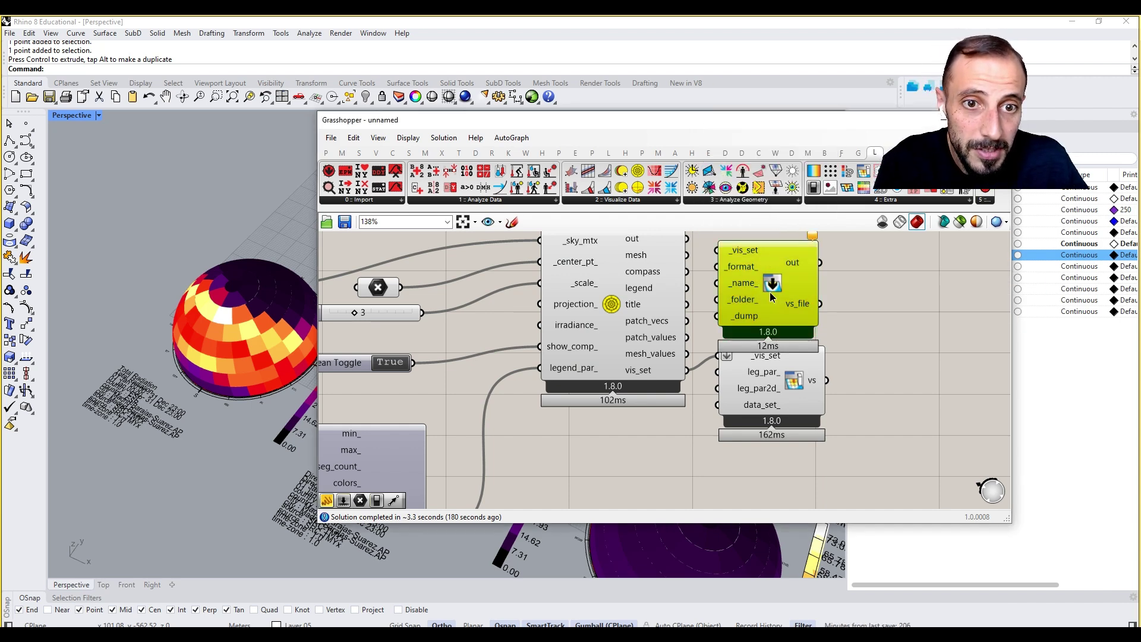
left_click_drag(783, 292, 891, 374)
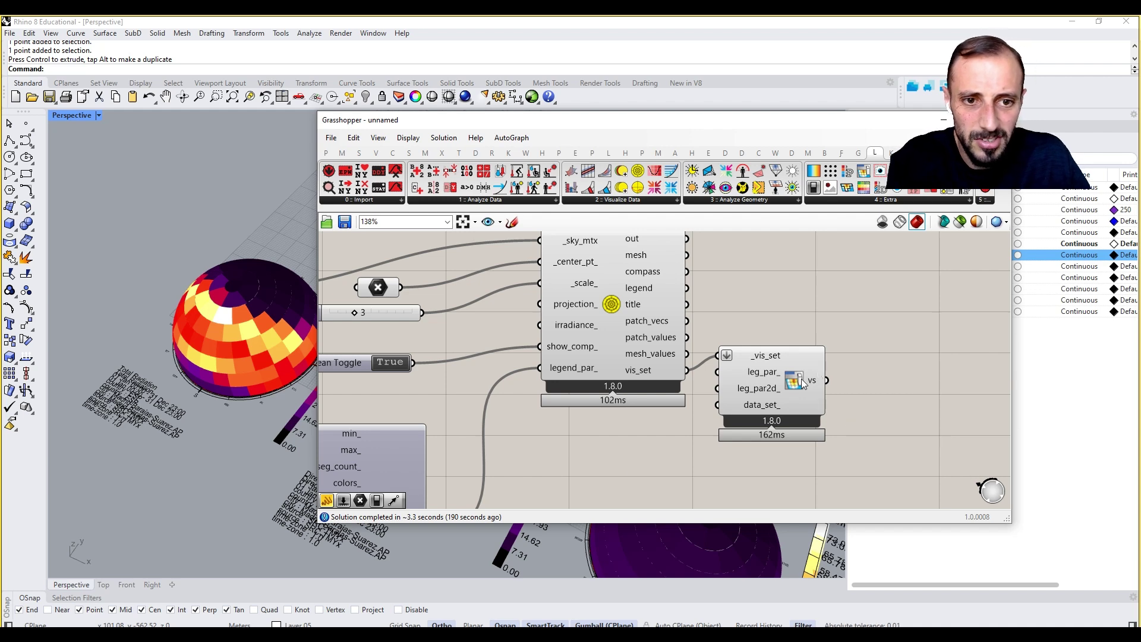
Step: Bake the LB Preview VisualizationSet component into Rhino with Layer 05 as the target and color by layer
right_click(800, 380)
left_click(827, 504)
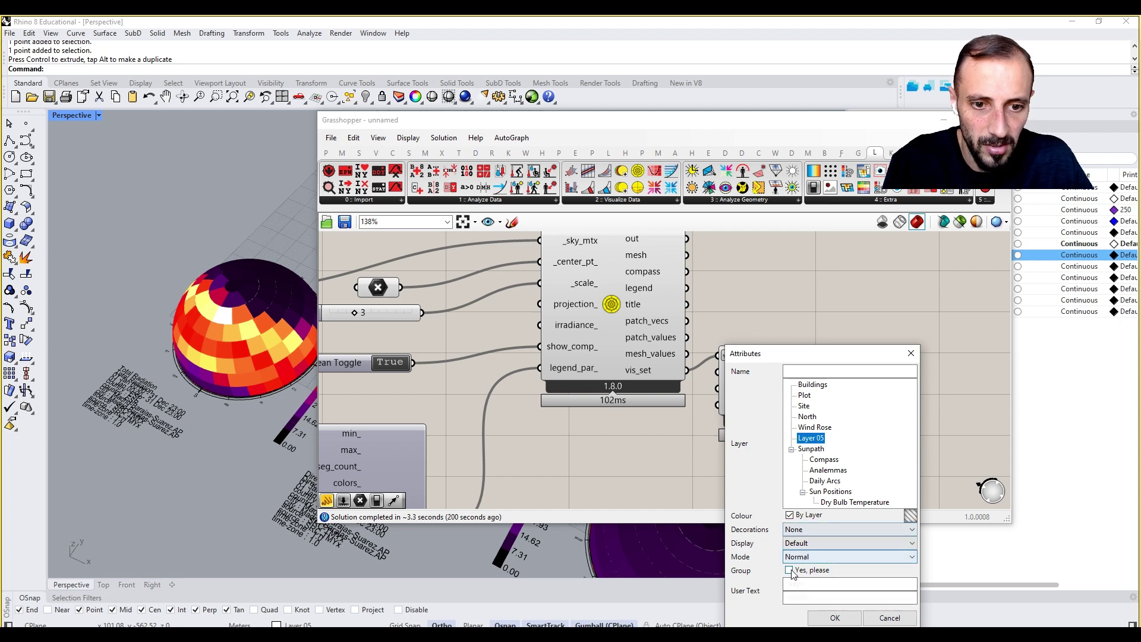
left_click(831, 617)
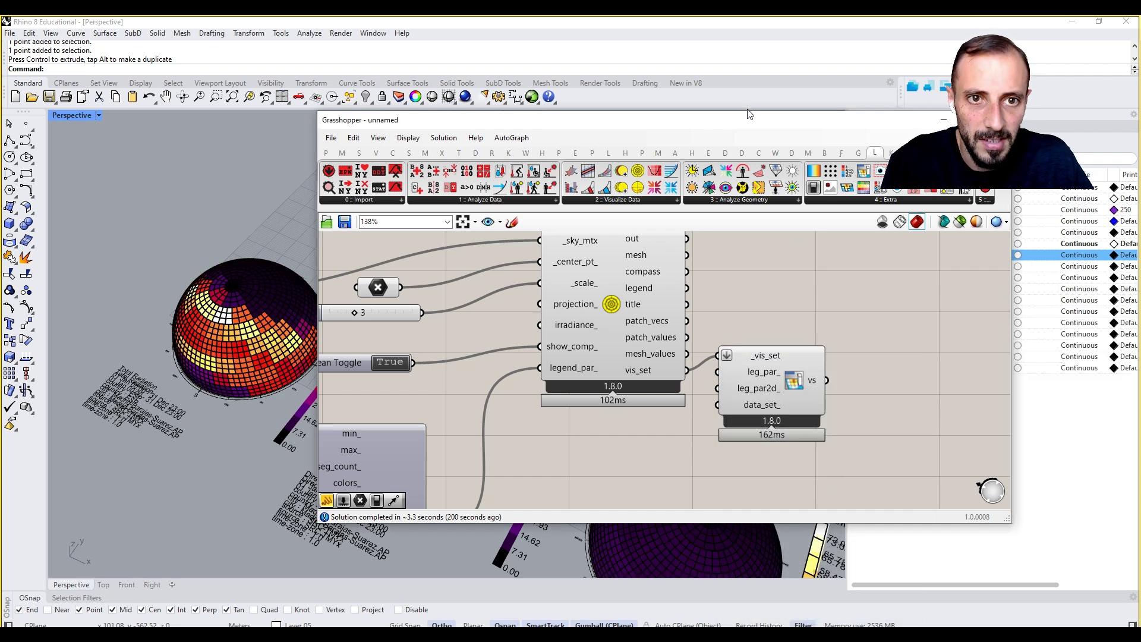
left_click_drag(749, 121, 725, 539)
scroll(753, 439, "down", 3)
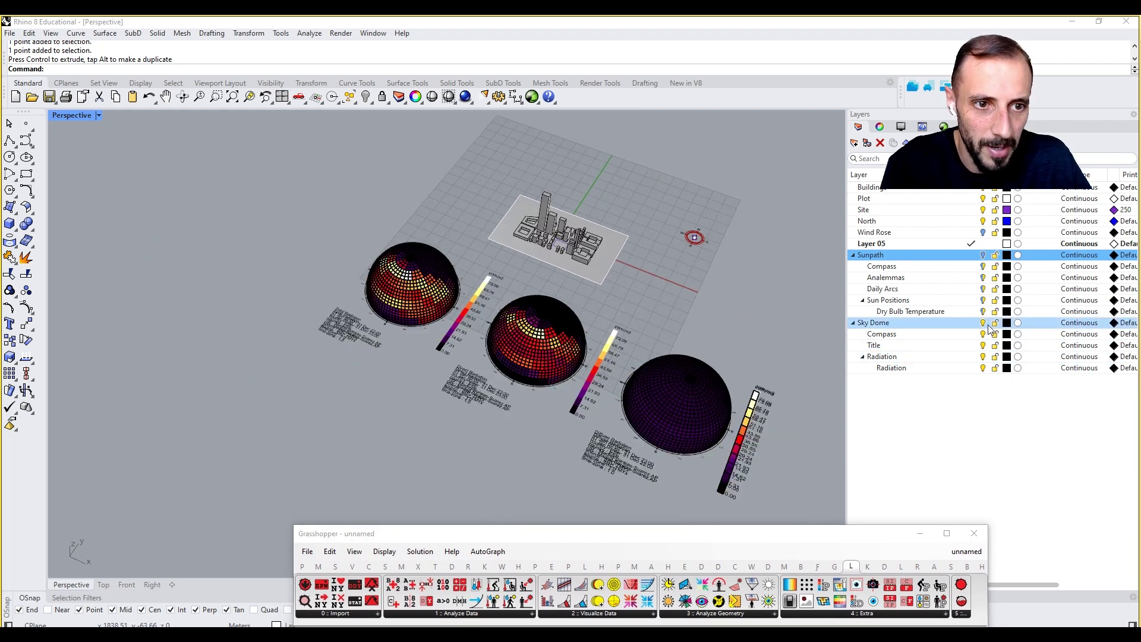
Step: Hide the baked Sky Dome layer, turn off the preview of all sky dome components, and show the layer again
left_click(984, 324)
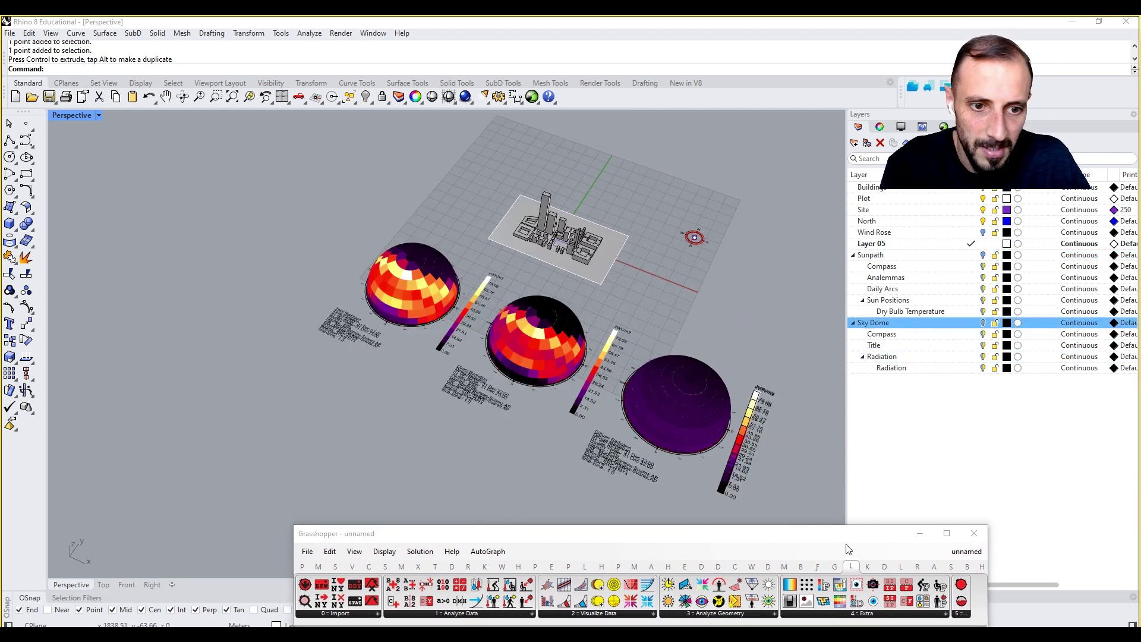
left_click_drag(850, 548, 795, 396)
scroll(775, 524, "down", 5)
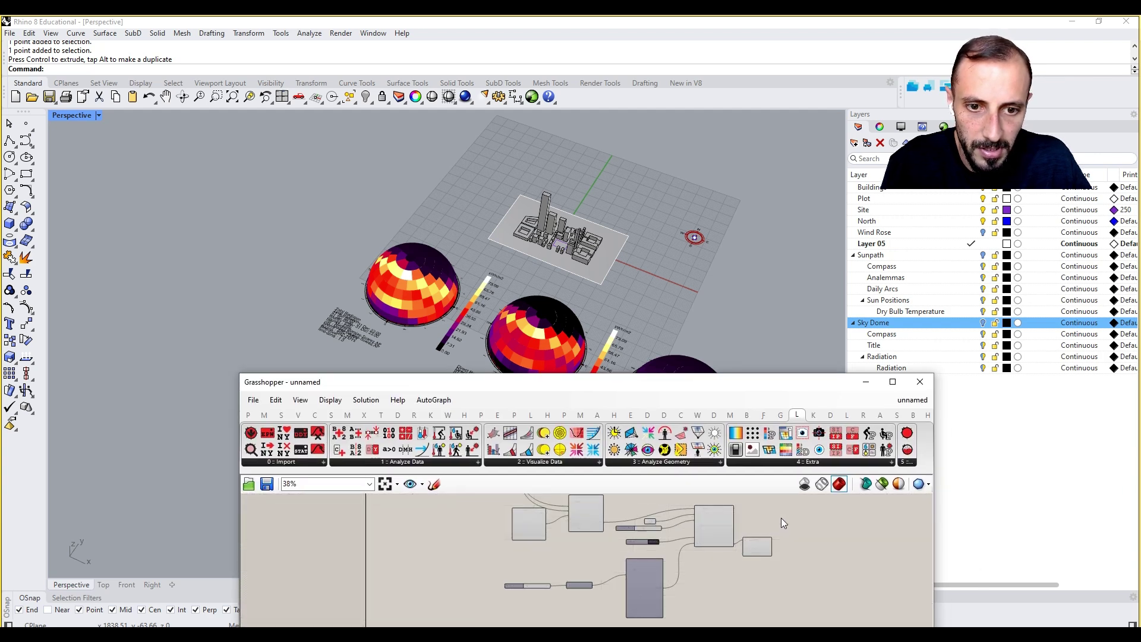
left_click_drag(783, 621, 459, 573)
right_click(459, 572)
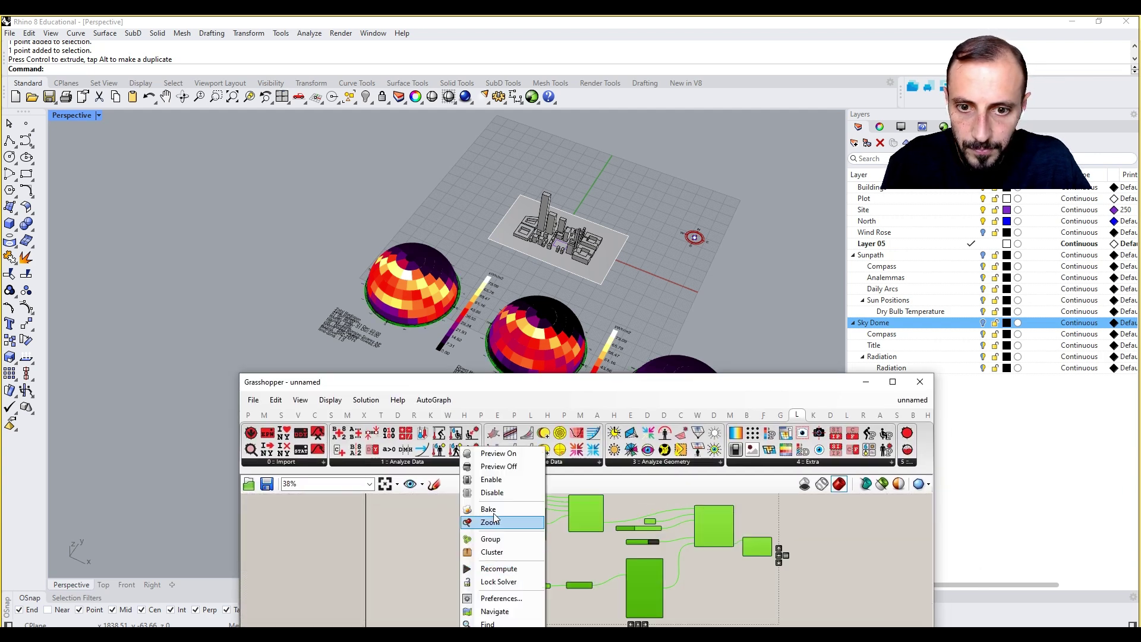
left_click(505, 468)
left_click(847, 526)
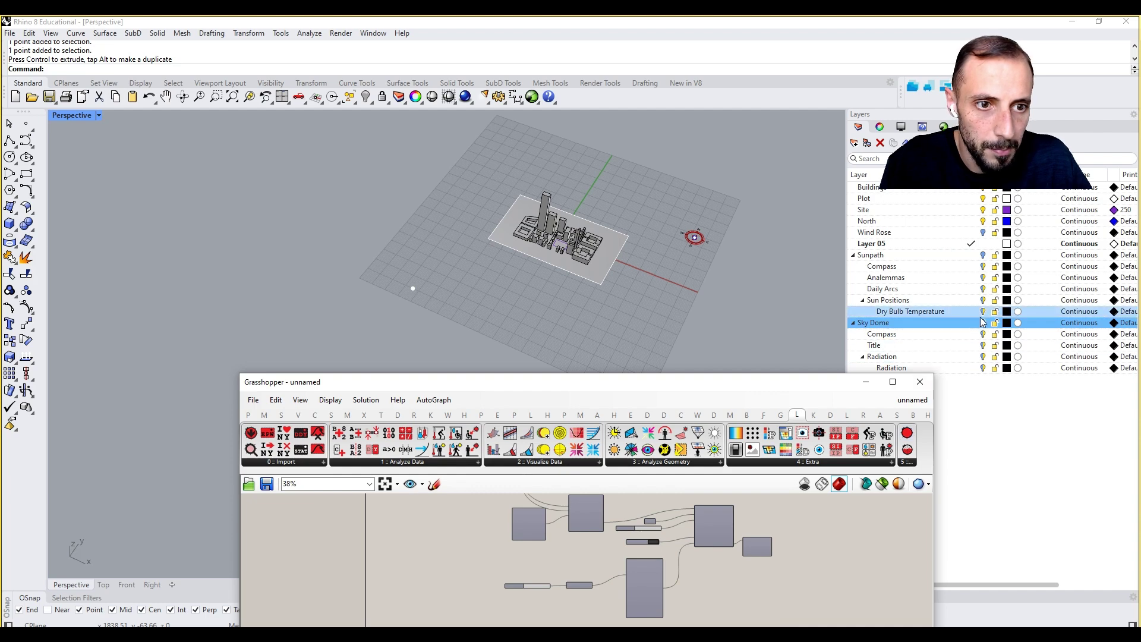
left_click(960, 326)
Step: Examine the baked radiation domes in the perspective viewport and check how their meshes are selected
left_click_drag(631, 395, 635, 513)
scroll(546, 312, "up", 10)
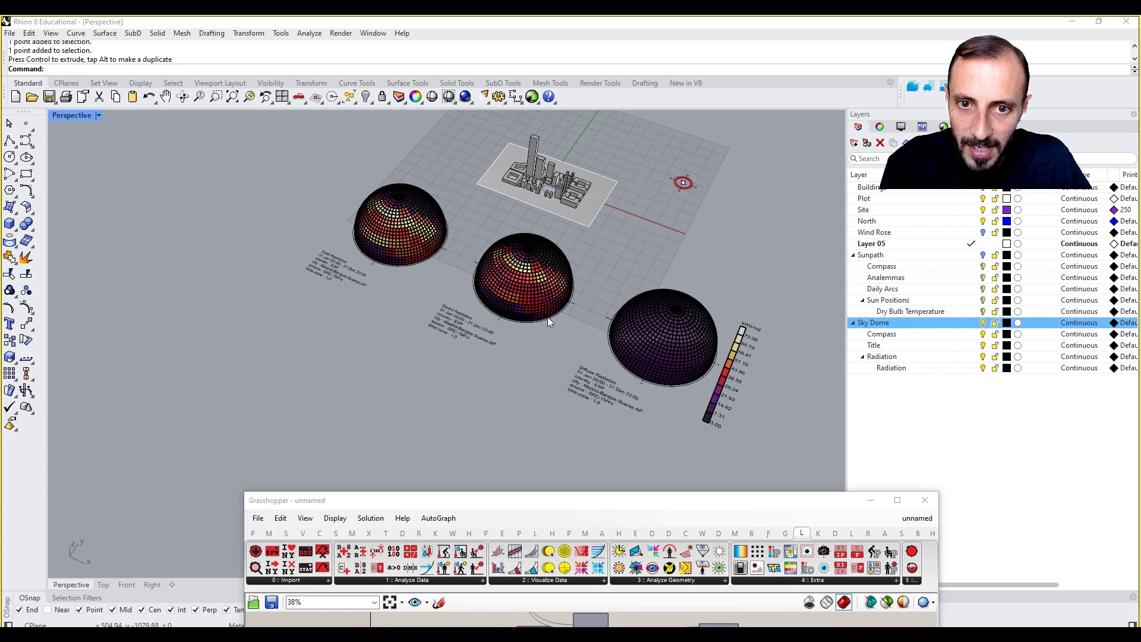
left_click(530, 257)
left_click(699, 259)
scroll(699, 258, "down", 8)
Step: Set the perspective viewport to the Rendered display mode and inspect the three baked radiation domes
left_click(100, 115)
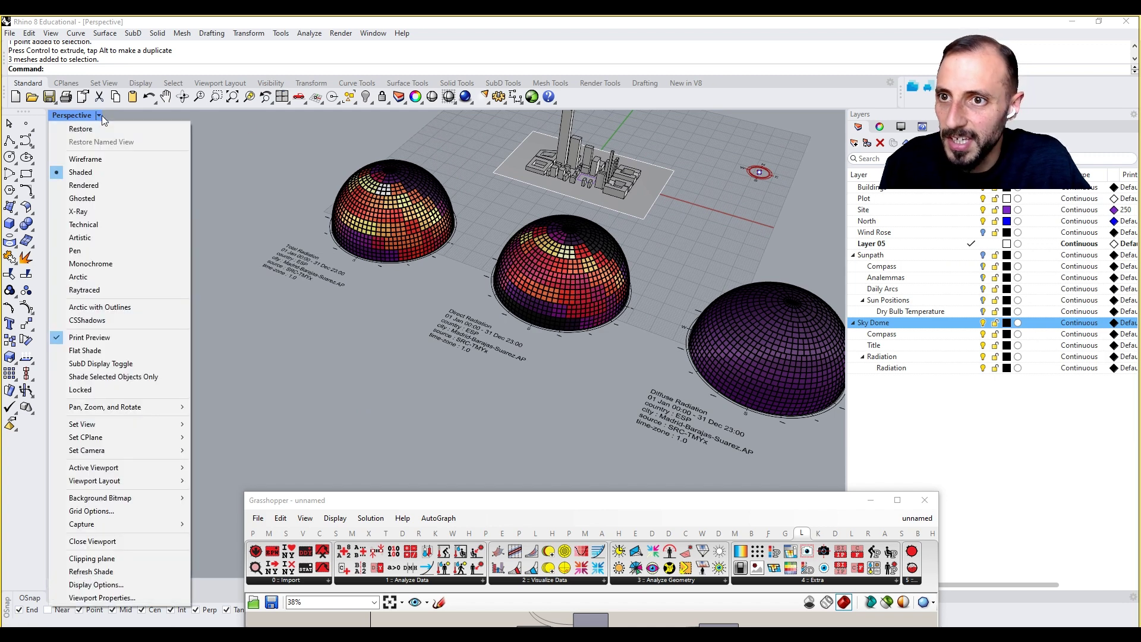
left_click(90, 185)
right_click_drag(600, 243, 375, 266, "shift")
right_click_drag(440, 291, 529, 337)
right_click_drag(565, 378, 504, 358, "shift")
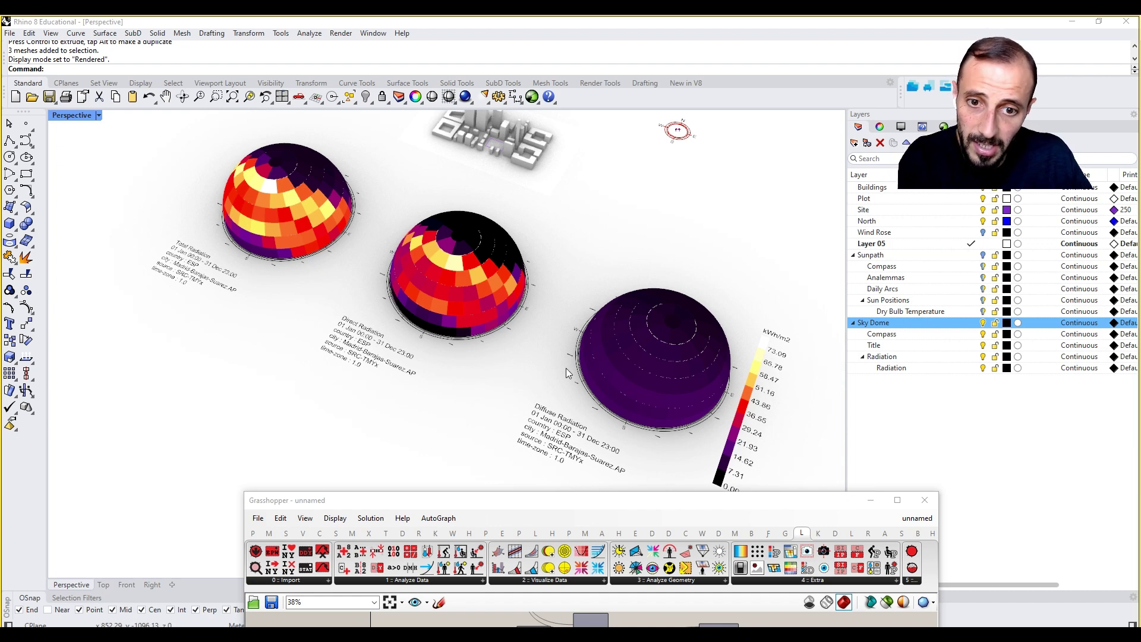
right_click_drag(357, 380, 392, 332)
scroll(419, 270, "down", 3)
scroll(440, 207, "up", 3)
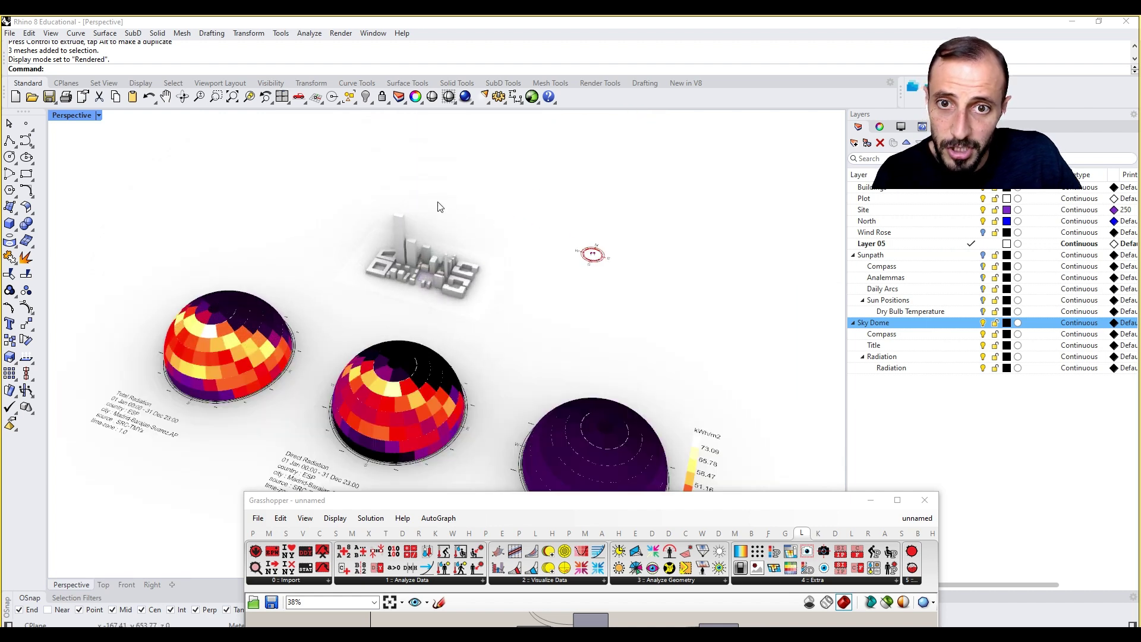
Step: Change the perspective viewport's display mode to Arctic with Outlines and bring the site and all domes into view
left_click(99, 115)
left_click(95, 306)
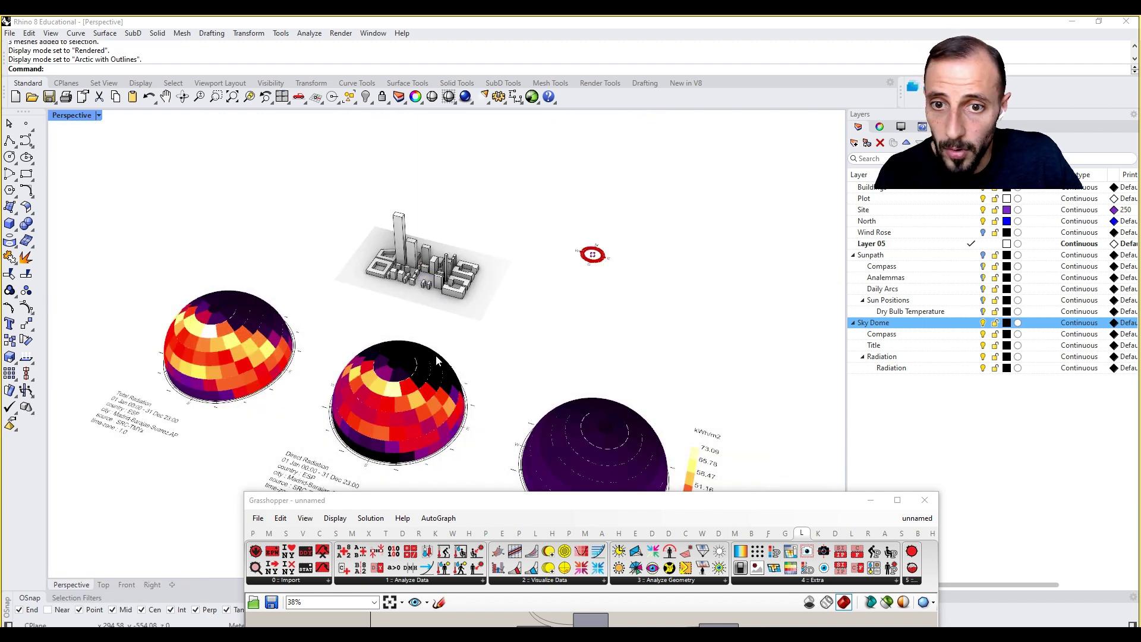
scroll(436, 355, "down", 3)
scroll(415, 372, "up", 2)
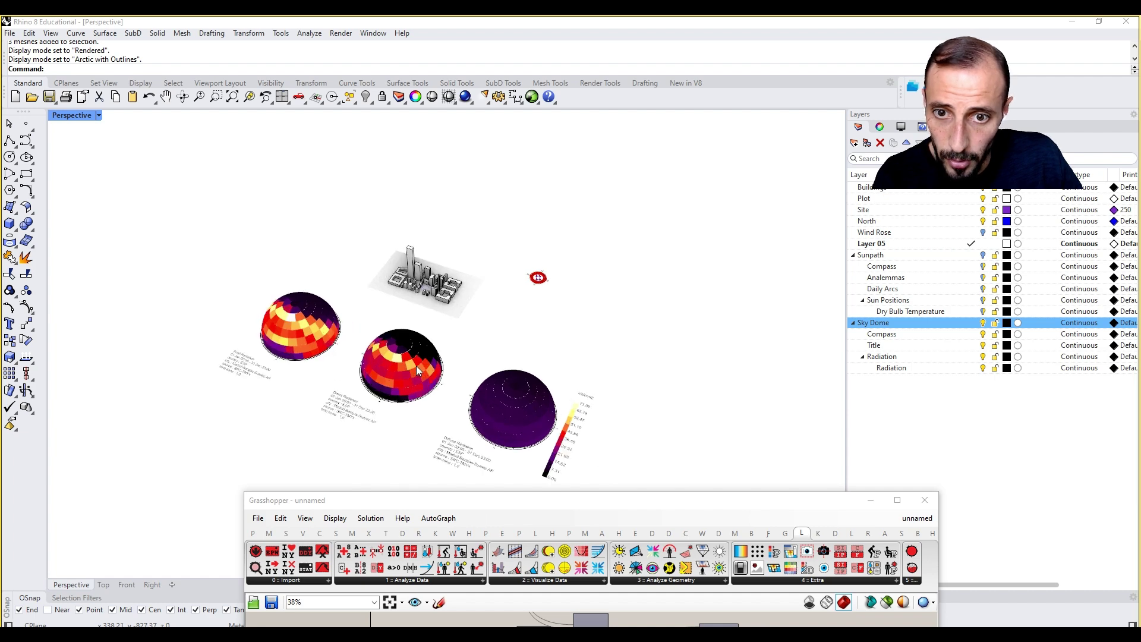
left_click_drag(479, 512, 778, 572)
right_click_drag(652, 466, 613, 452, "shift")
Step: Toggle the Sunpath layer on and off, and make the Wind Rose layer visible
left_click(974, 255)
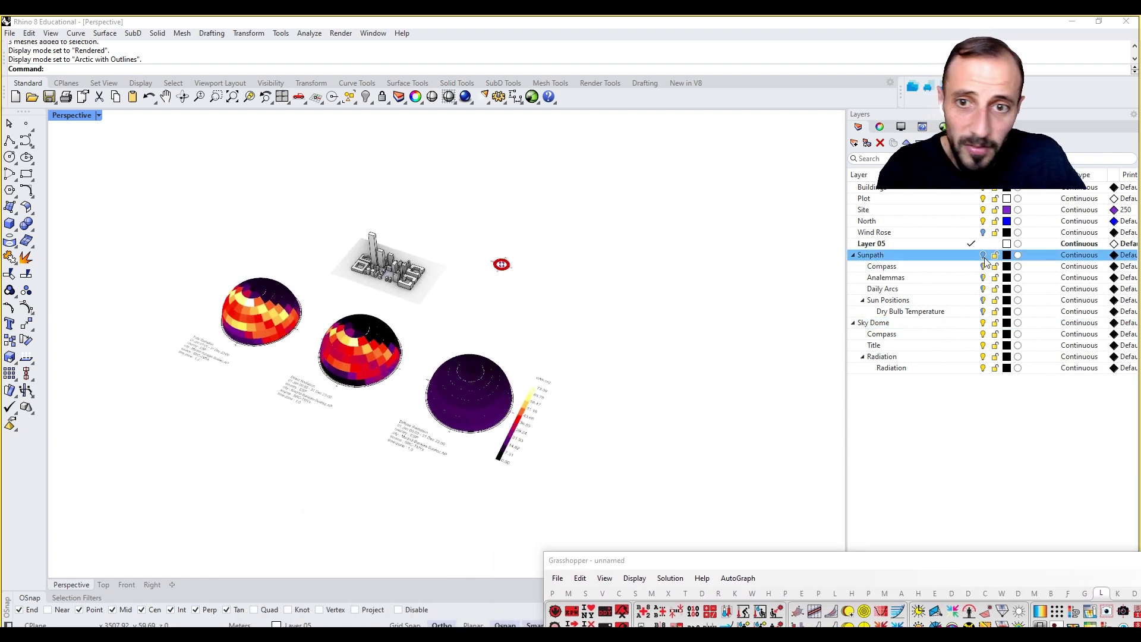
left_click(983, 255)
left_click(984, 255)
left_click(975, 232)
left_click(983, 232)
scroll(331, 264, "up", 3)
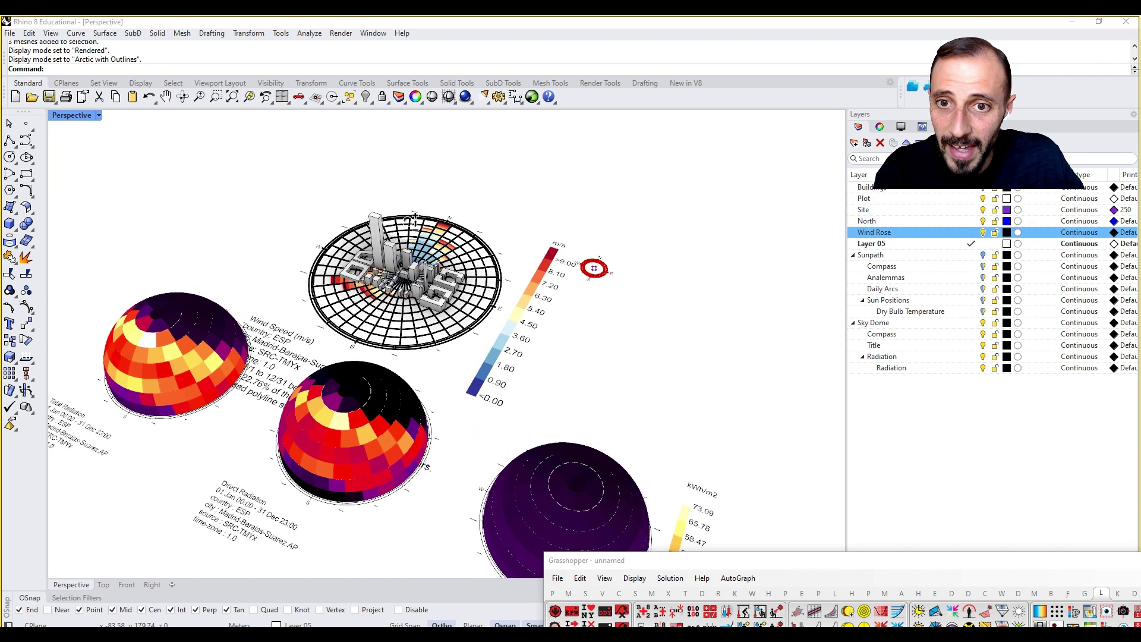
Step: Try to move the three dome meshes on their own, without their compasses, titles and legend
left_click(374, 388)
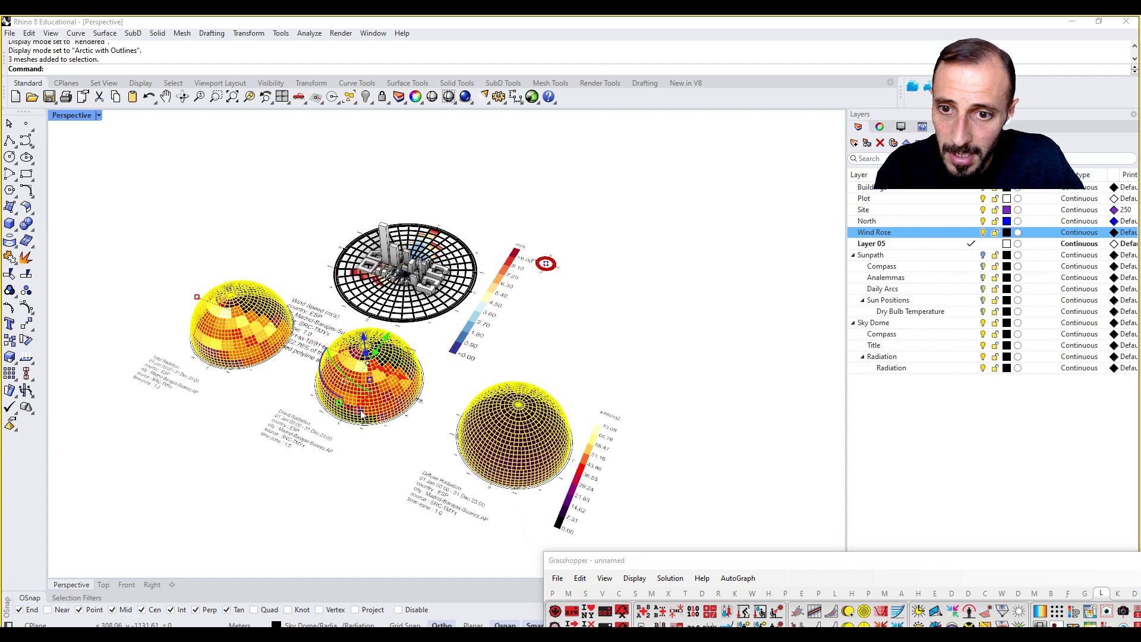
left_click_drag(390, 344, 373, 371)
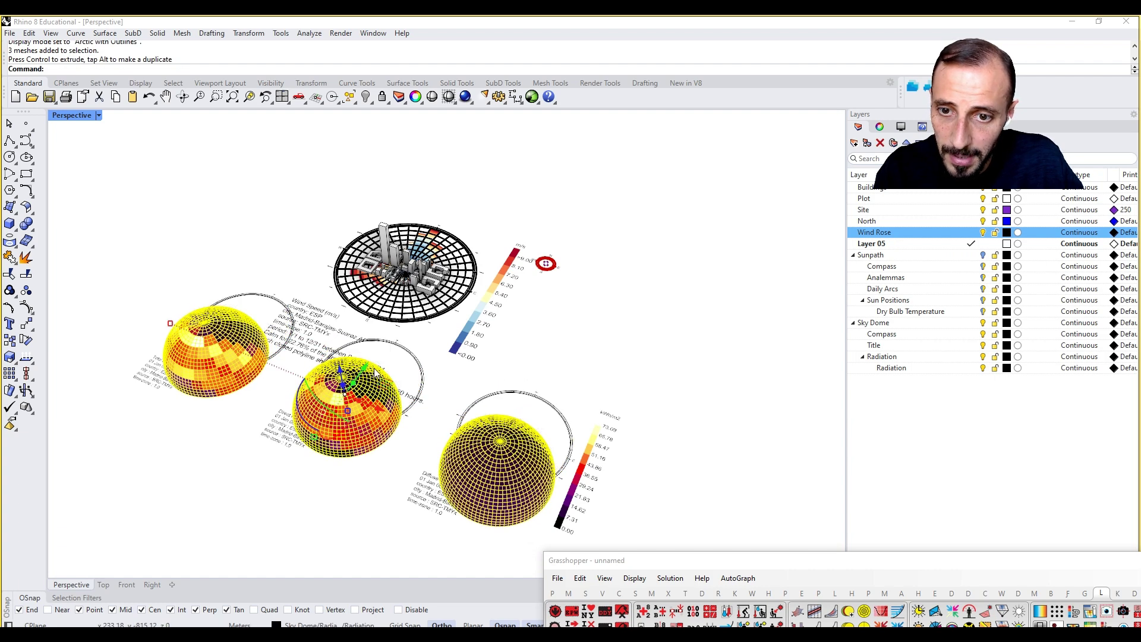
key("ctrl+z")
left_click(629, 357)
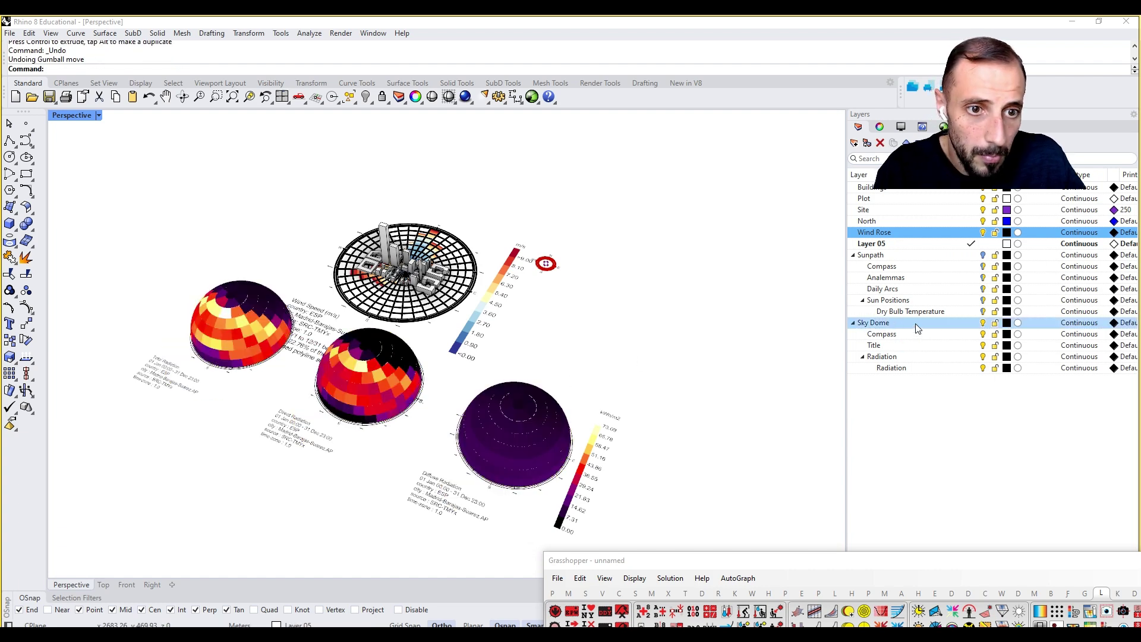
Step: Select all objects on the Sky Dome layer and its sublayers and move them together farther from the wind rose
left_click(916, 323)
left_click(930, 370, "shift")
right_click(904, 316)
left_click(904, 323)
left_click(898, 369, "shift")
right_click(878, 324)
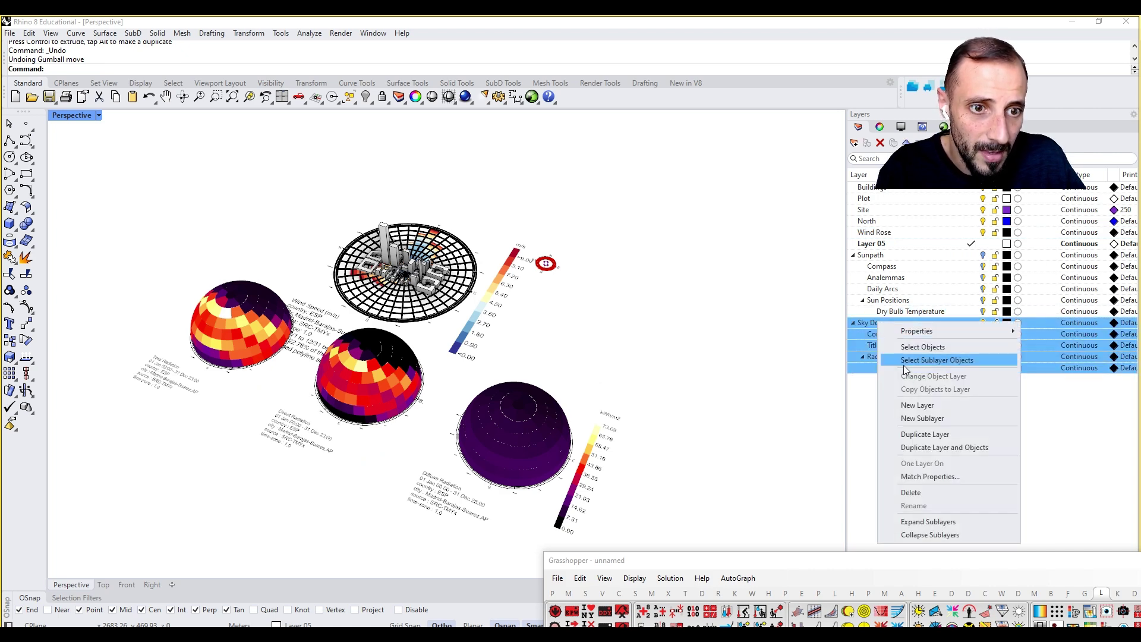
left_click(926, 347)
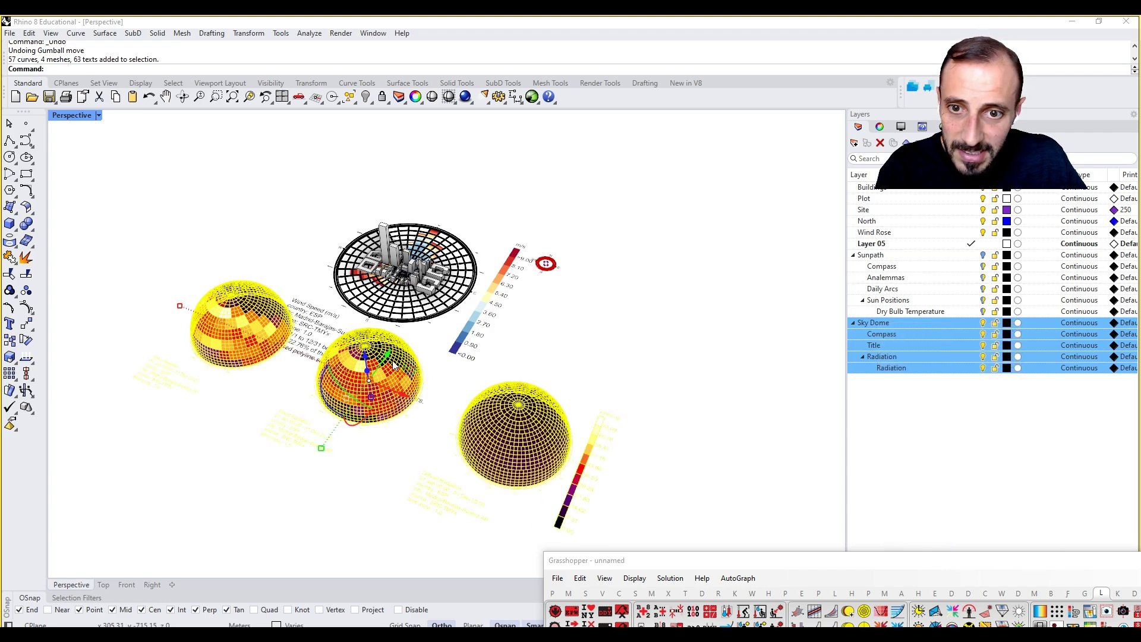
left_click_drag(392, 364, 366, 399)
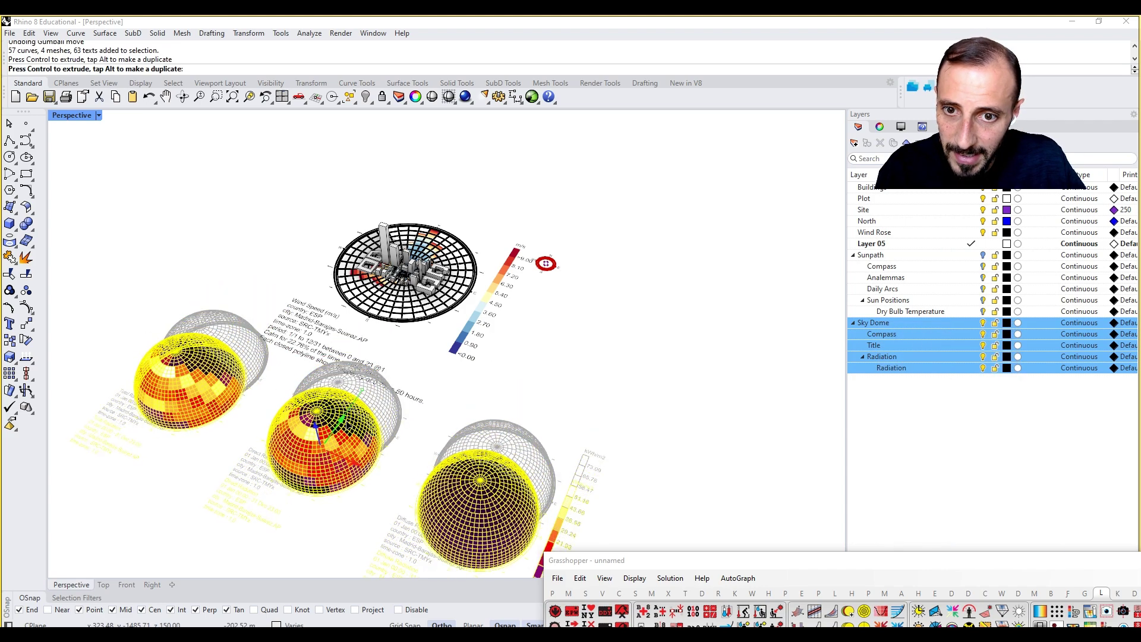
left_click(558, 336)
right_click_drag(556, 341, 572, 324, "shift")
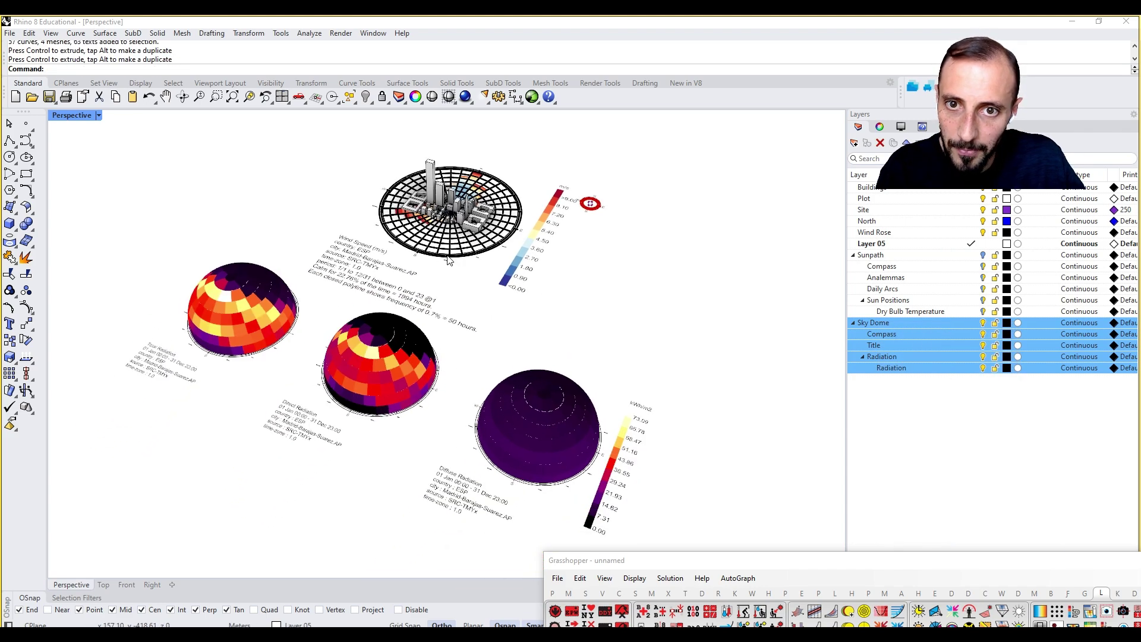